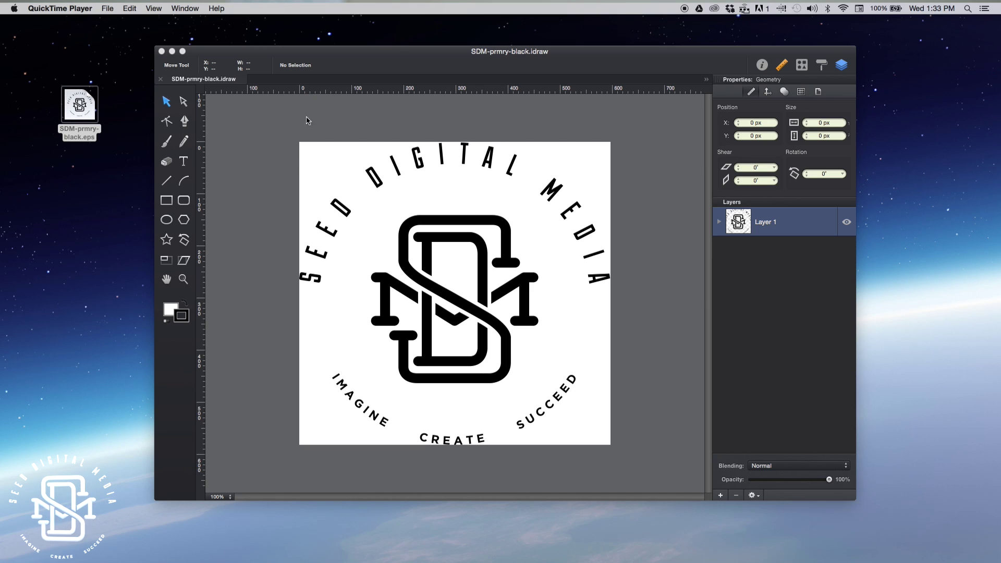
Expand Layer 1 and ungroup the group listed between the T and R letter shapes.
left_click(720, 226)
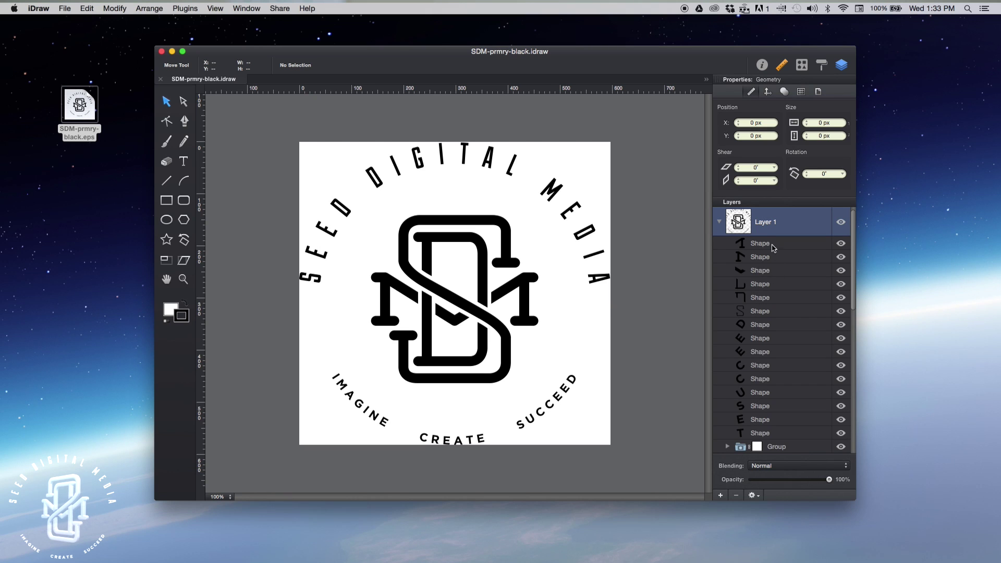
scroll(766, 377, "down", 1)
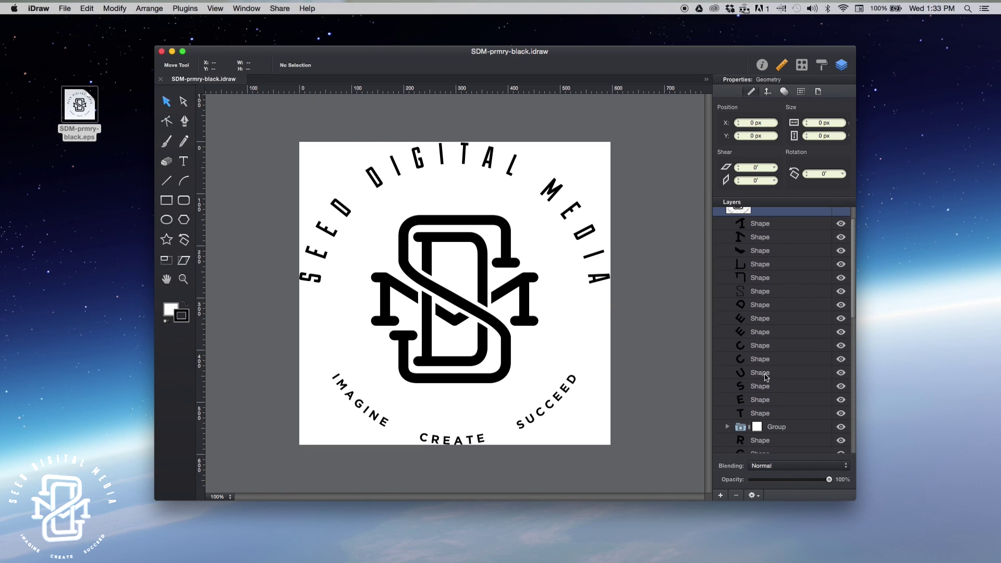
scroll(766, 377, "down", 4)
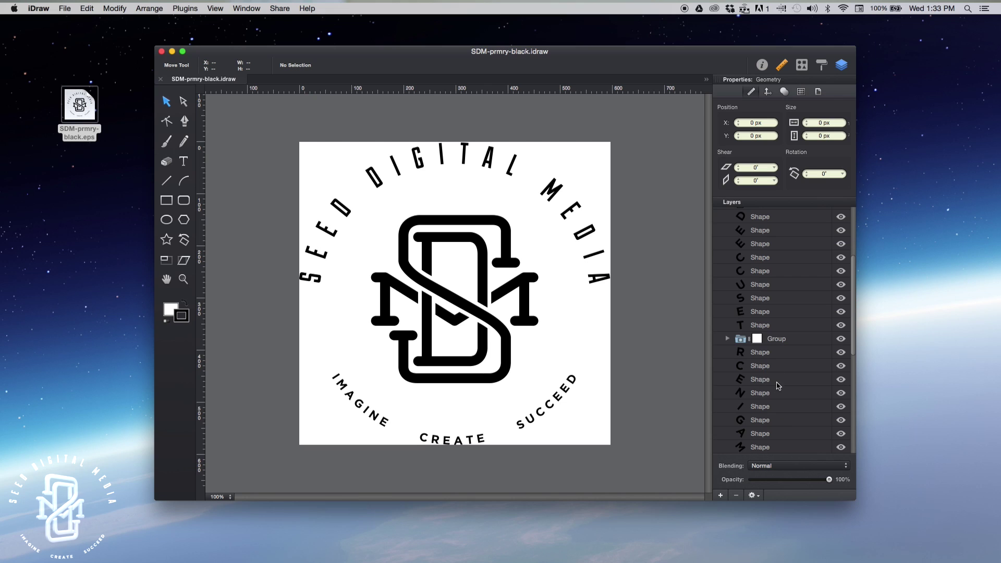
right_click(759, 338)
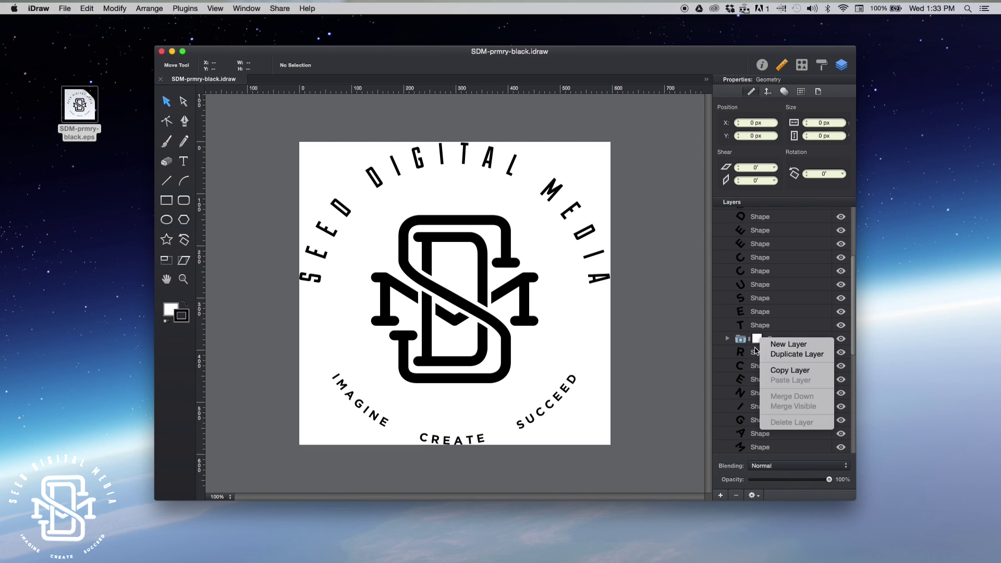
left_click(740, 339)
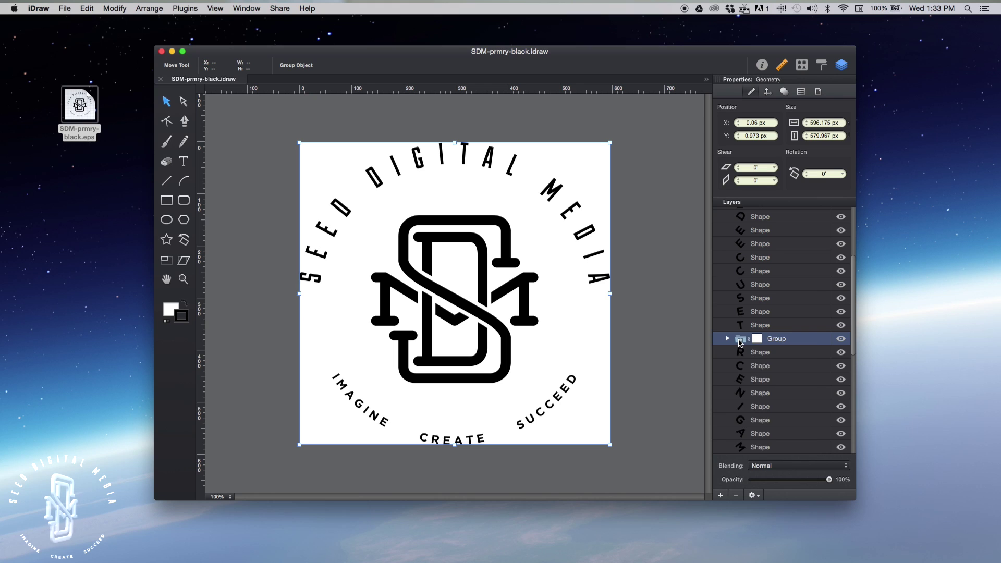
right_click(740, 342)
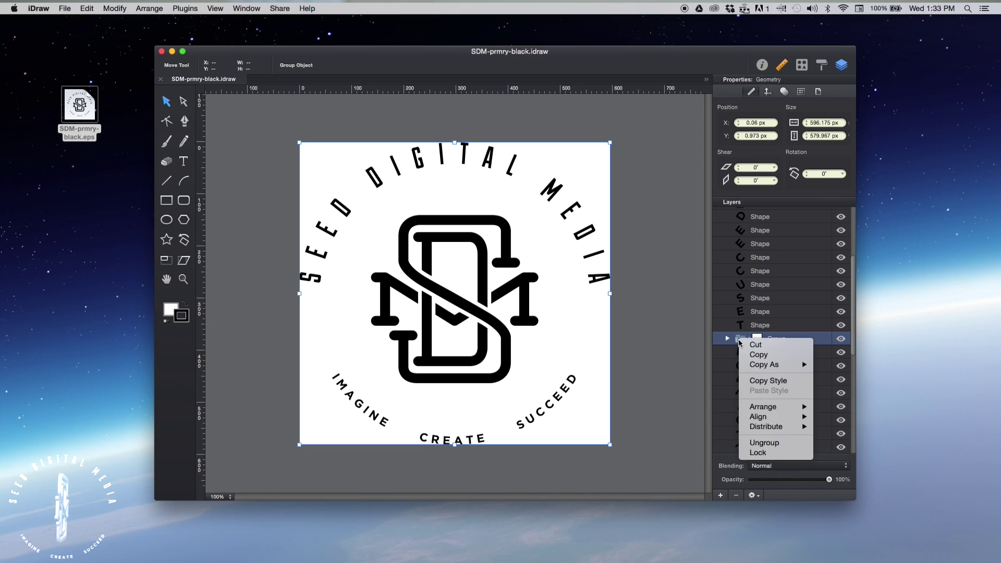
left_click(769, 445)
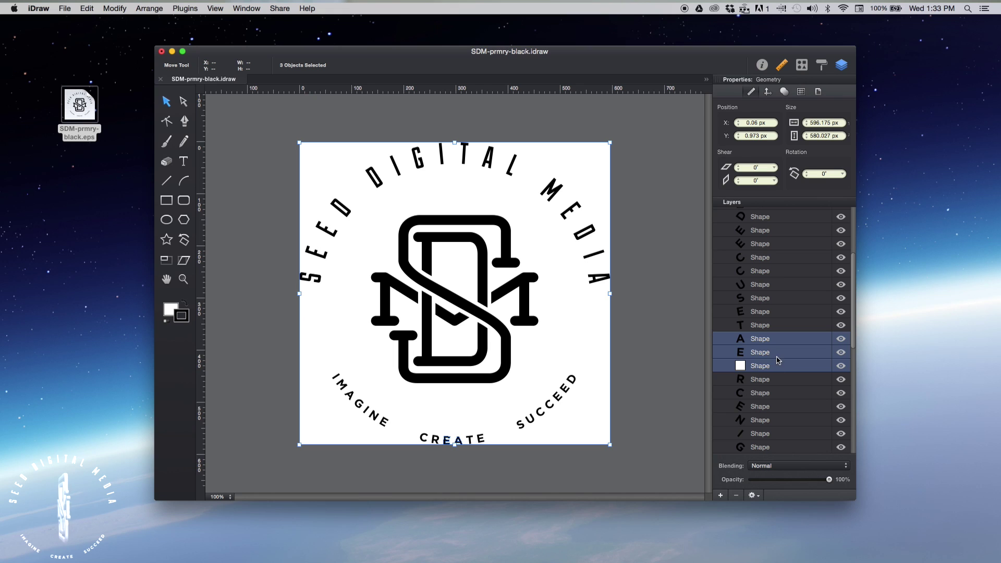
Ungroup the remaining group at the end of Layer 1's shape list.
scroll(778, 360, "down", 10)
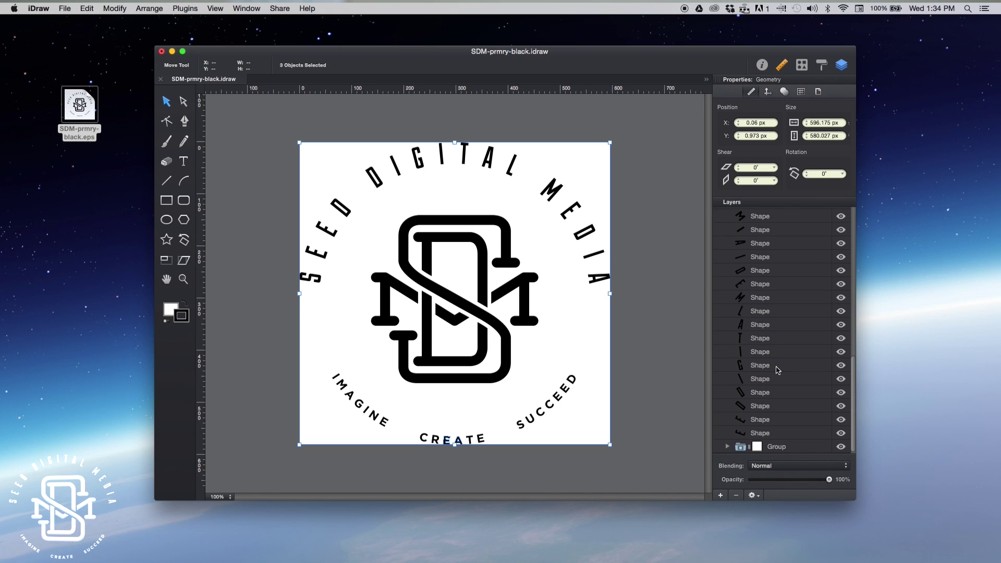
left_click(740, 450)
left_click(727, 446)
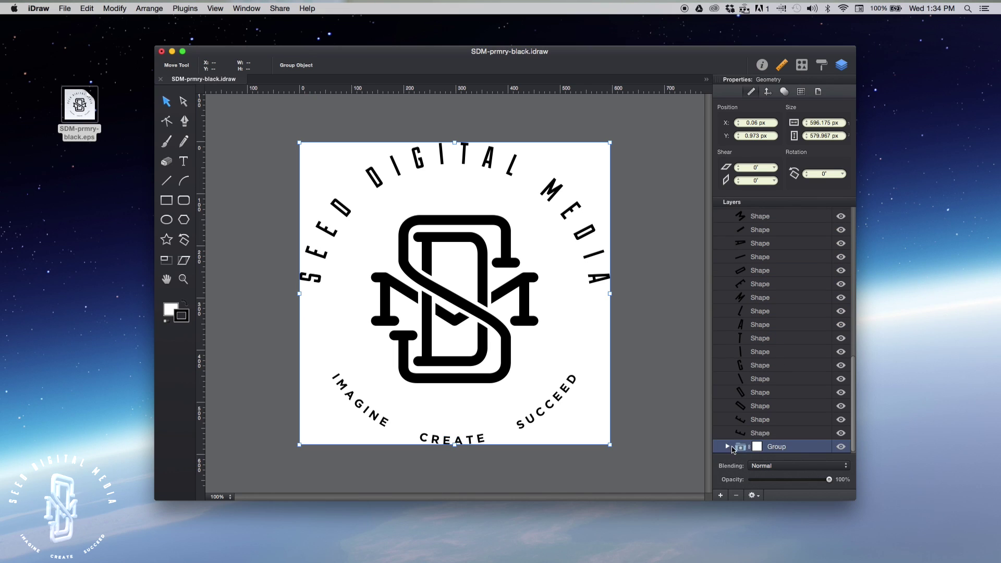
right_click(747, 432)
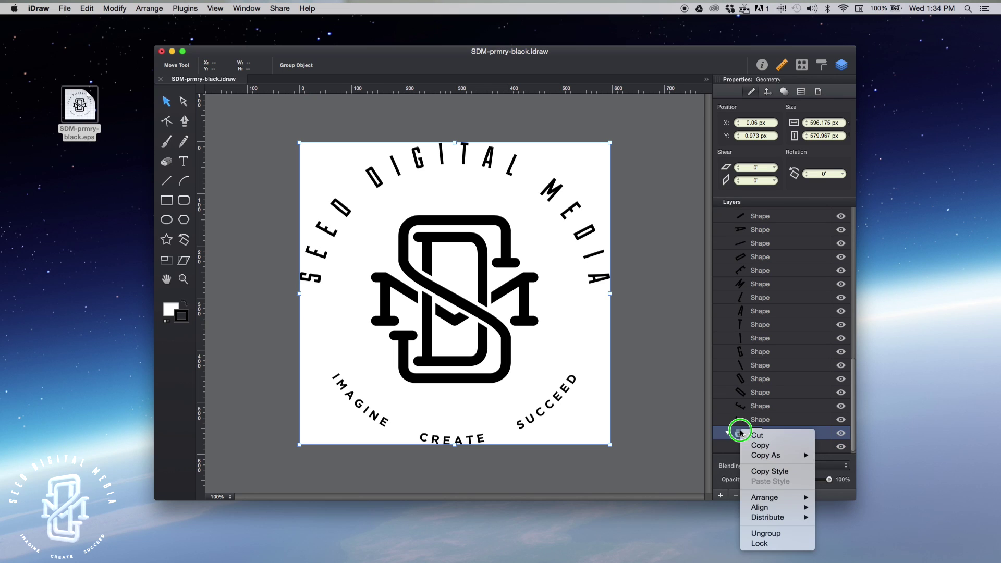
left_click(774, 534)
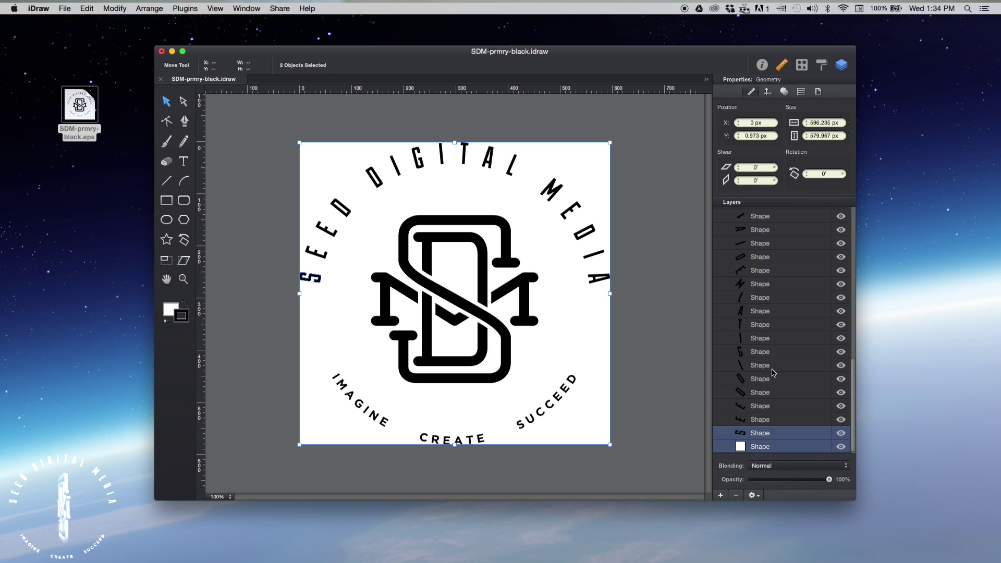
Hide the white background shape at the very end of Layer 1's shape list.
scroll(773, 372, "up", 5)
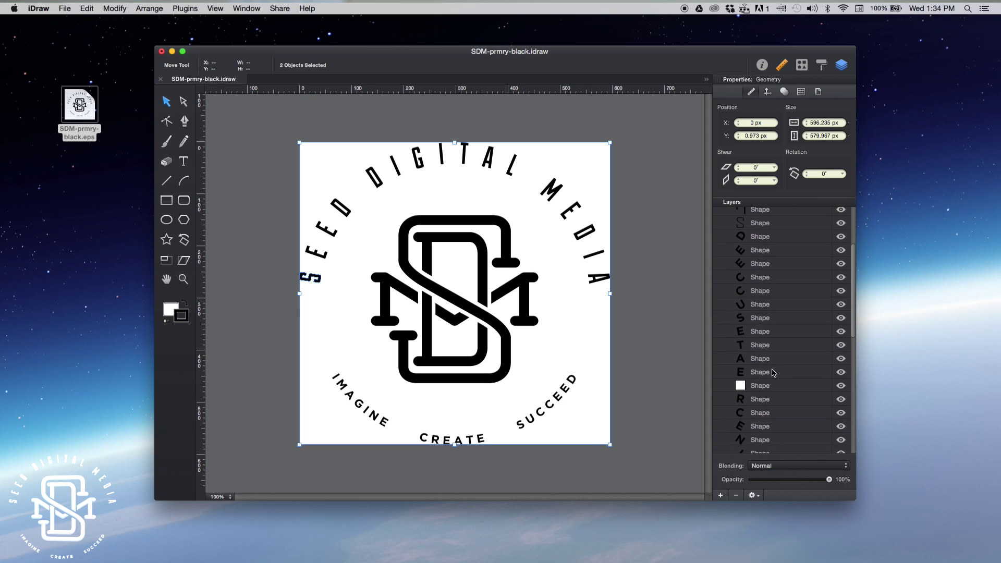
scroll(772, 373, "up", 3)
scroll(772, 372, "down", 5)
scroll(773, 372, "down", 5)
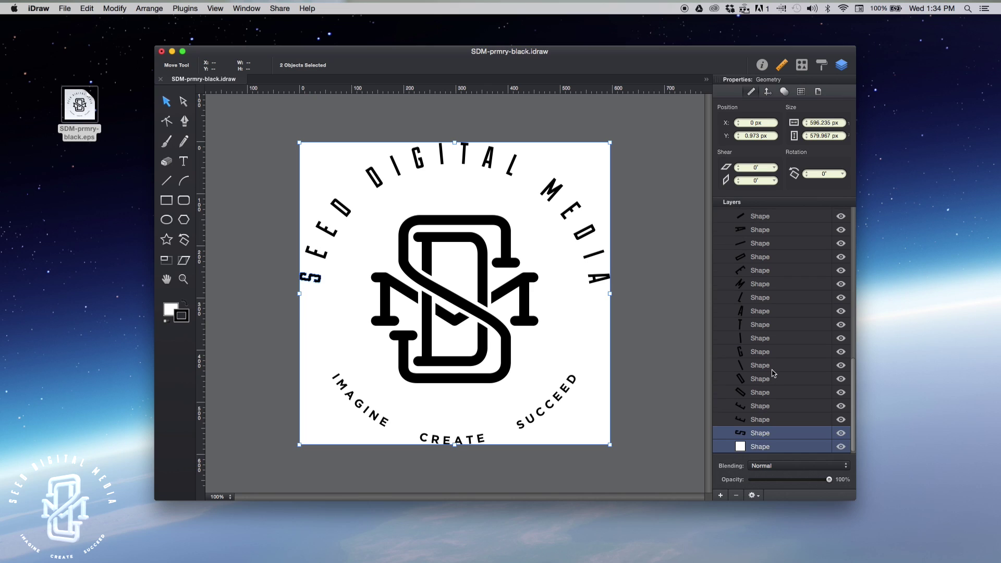
left_click(758, 446)
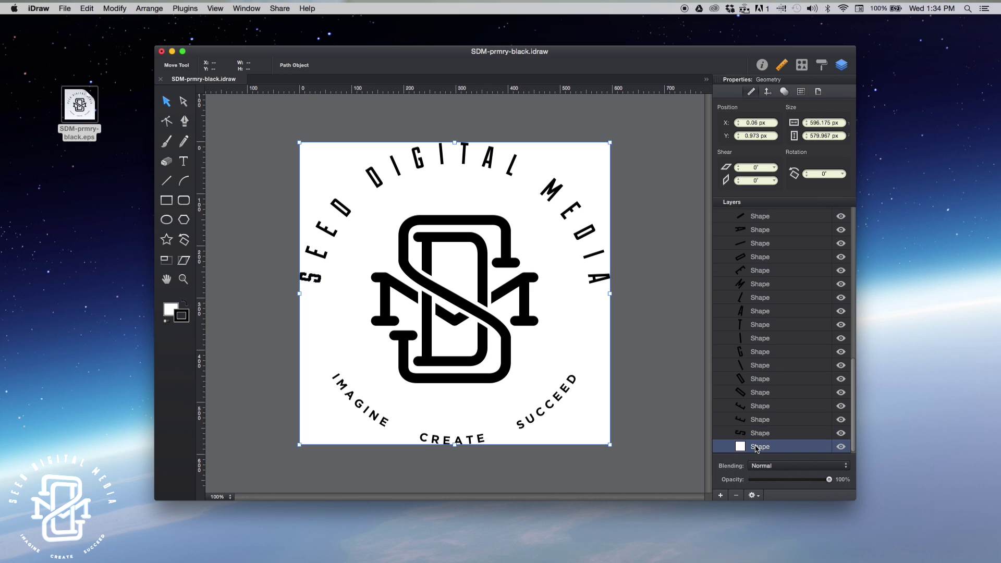
left_click(838, 447)
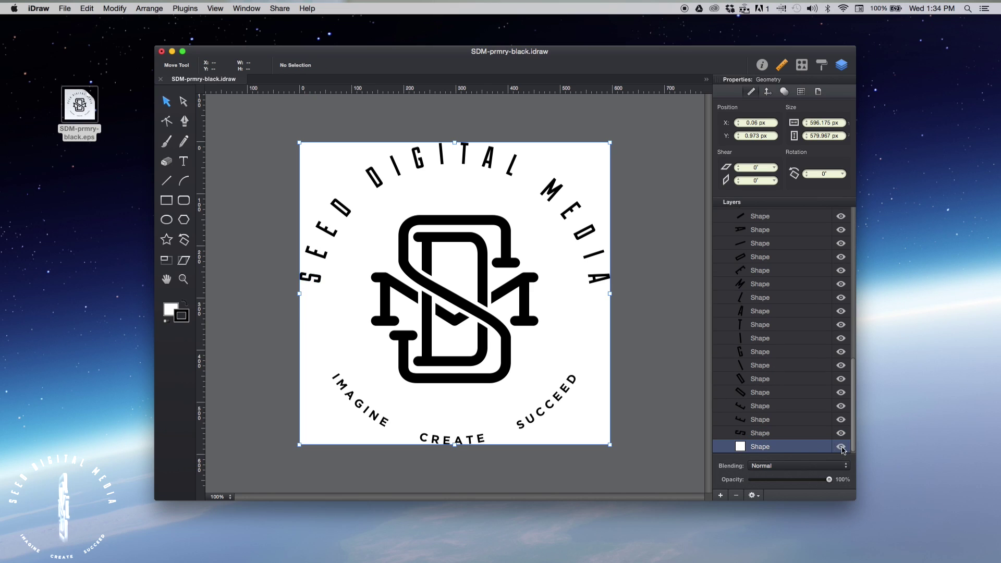
Hide the other white background shape, listed between the E and R letter shapes.
scroll(782, 405, "up", 4)
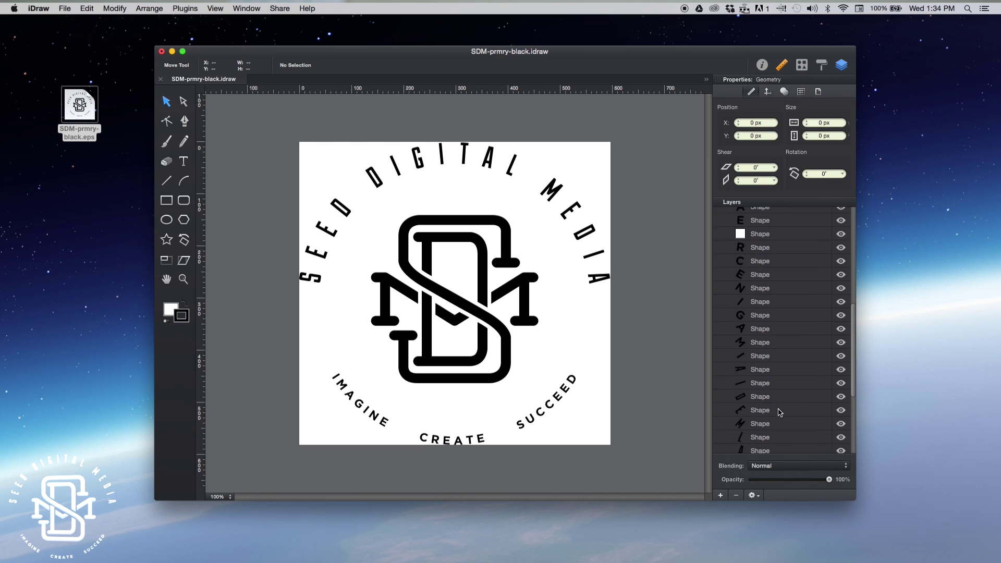
scroll(780, 412, "up", 1)
left_click(841, 266)
scroll(790, 290, "down", 3)
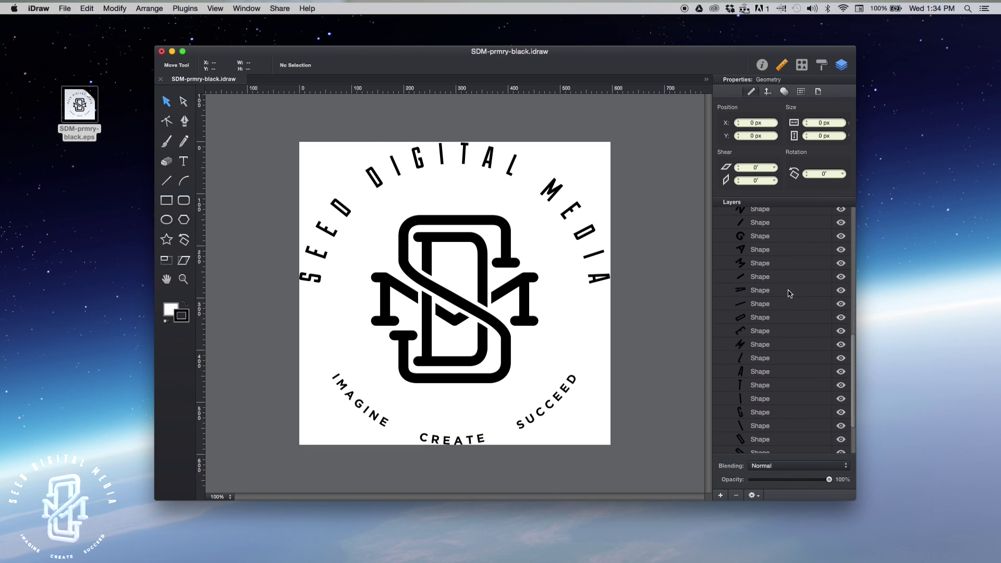
scroll(790, 293, "down", 2)
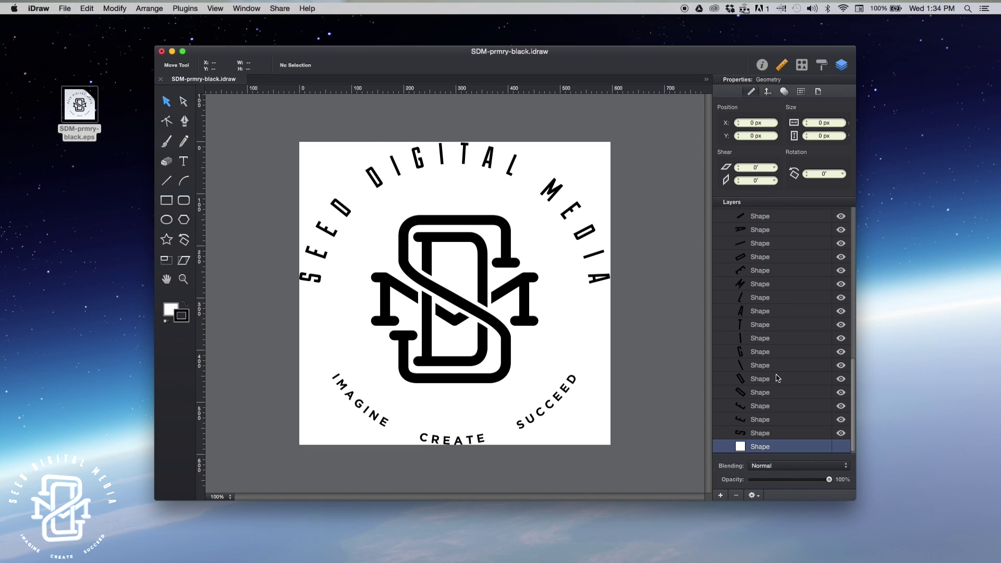
Select all the logo artwork on the canvas, check in the layer list which shapes are included, and clear the selection.
scroll(778, 377, "up", 5)
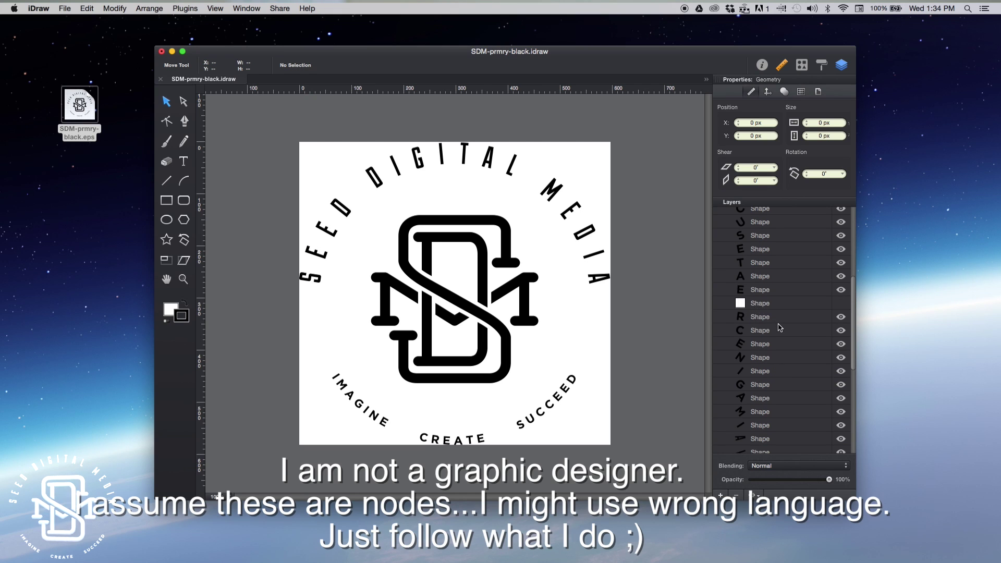
scroll(780, 328, "up", 2)
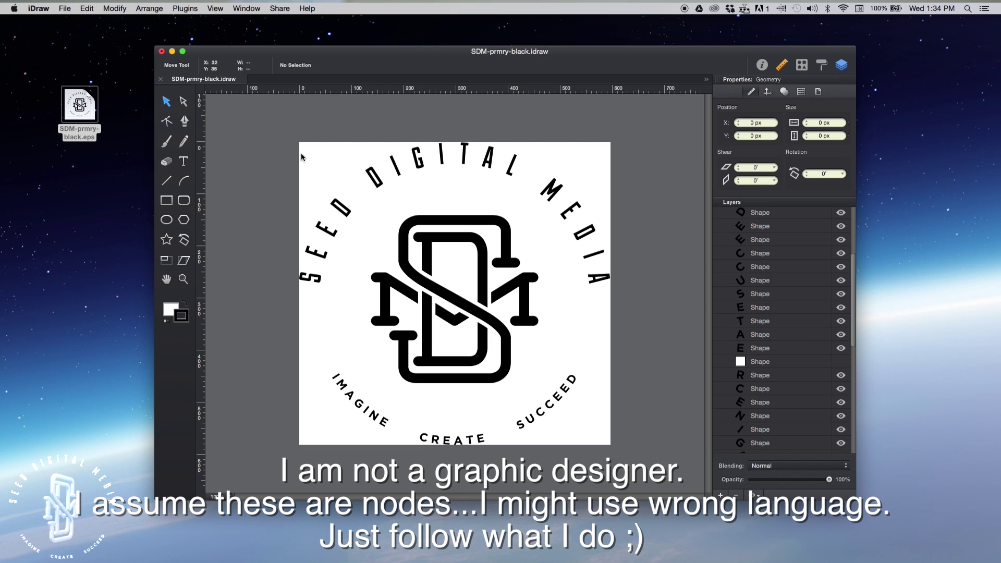
left_click_drag(284, 132, 629, 457)
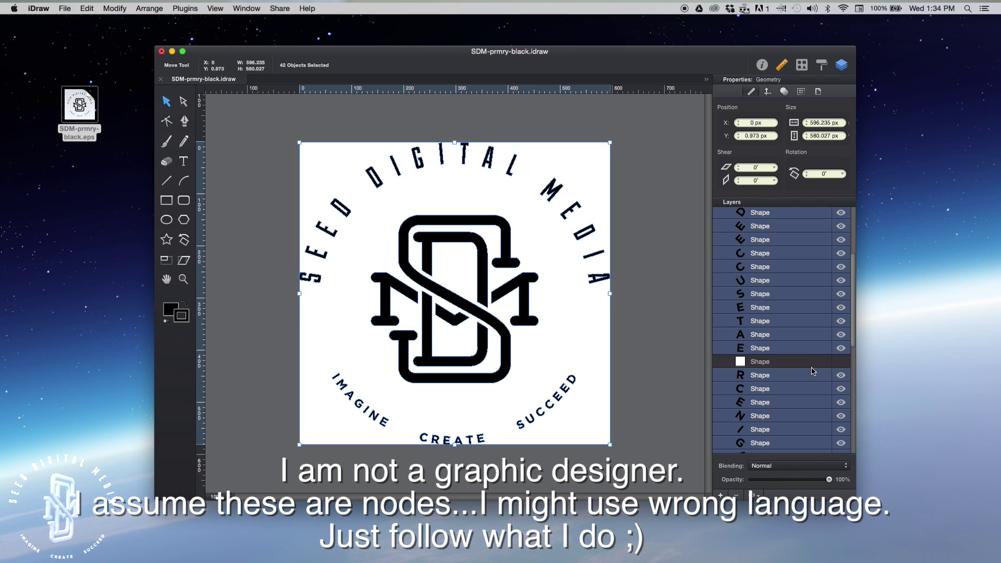
scroll(813, 371, "up", 5)
scroll(784, 323, "down", 10)
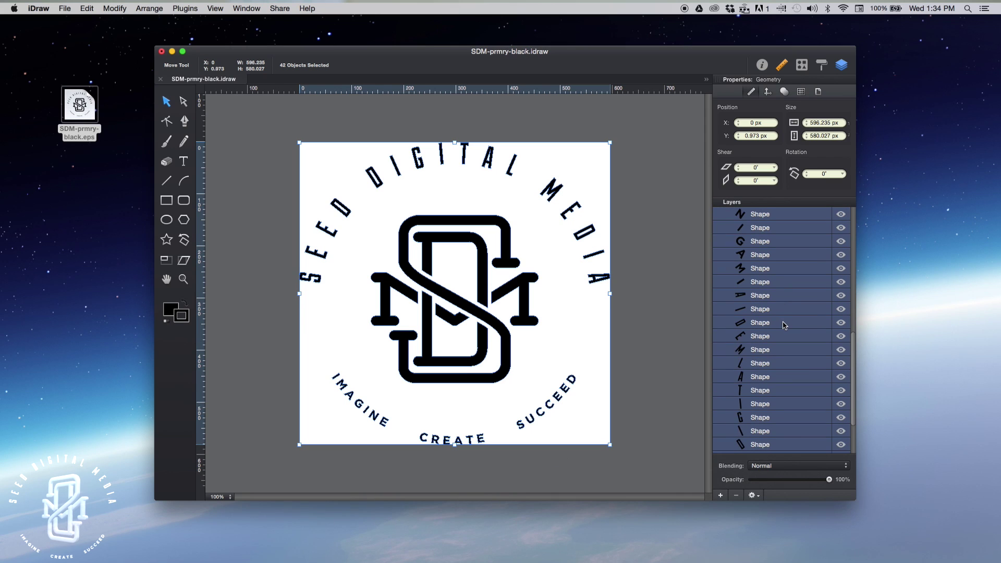
scroll(784, 326, "down", 3)
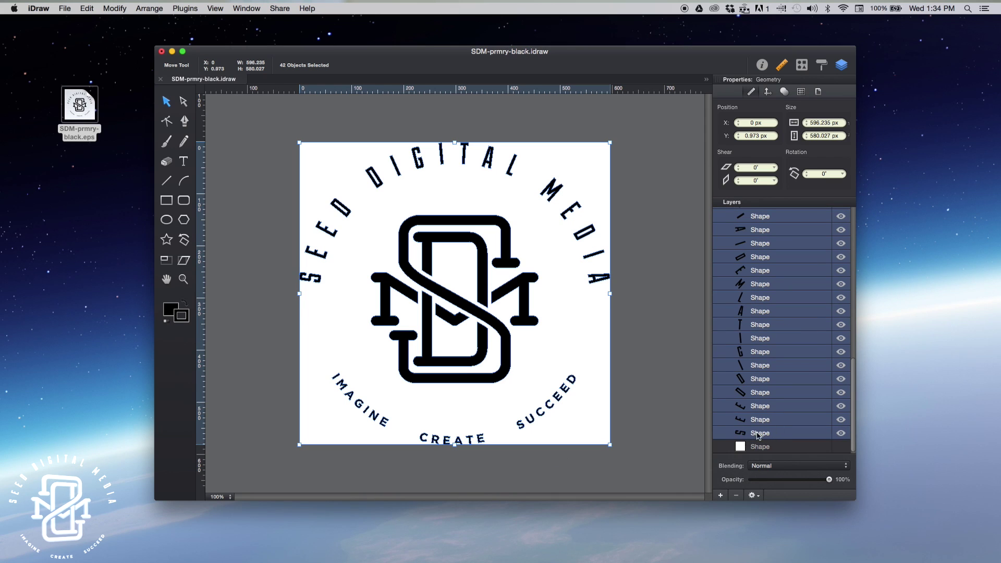
scroll(770, 389, "up", 10)
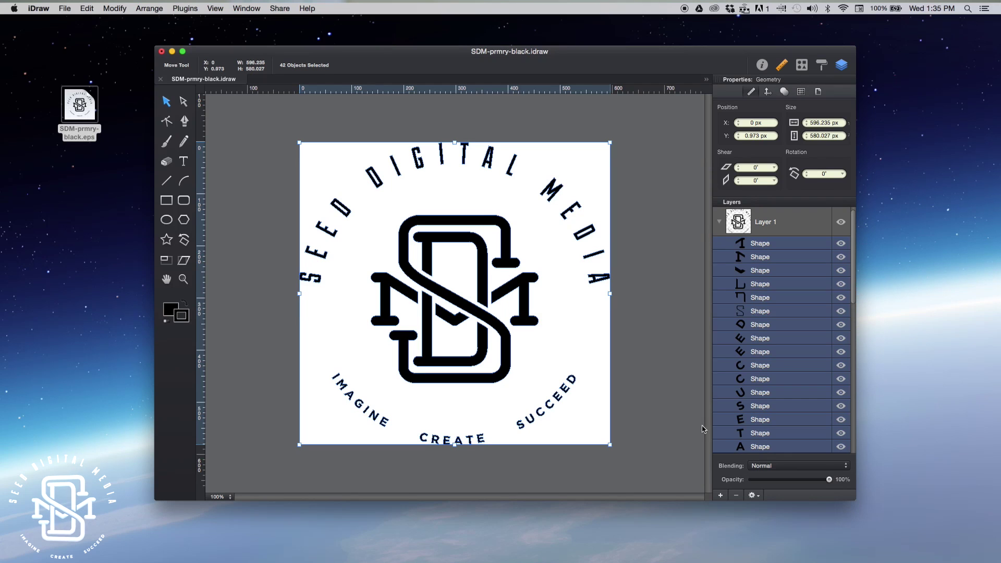
left_click(672, 355)
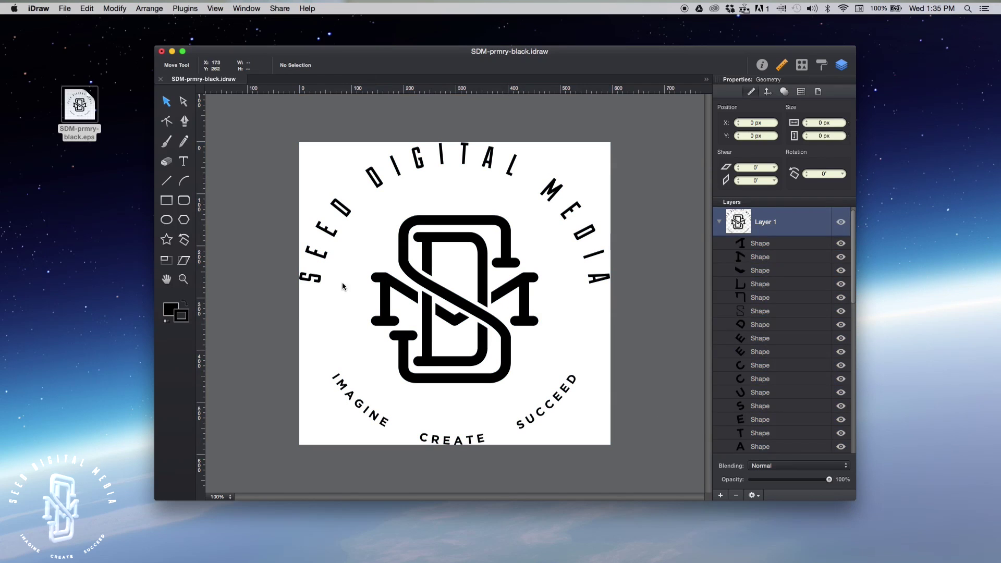
Delete the letters of SEED DIGITAL MEDIA arched over the monogram.
left_click_drag(301, 291, 341, 189)
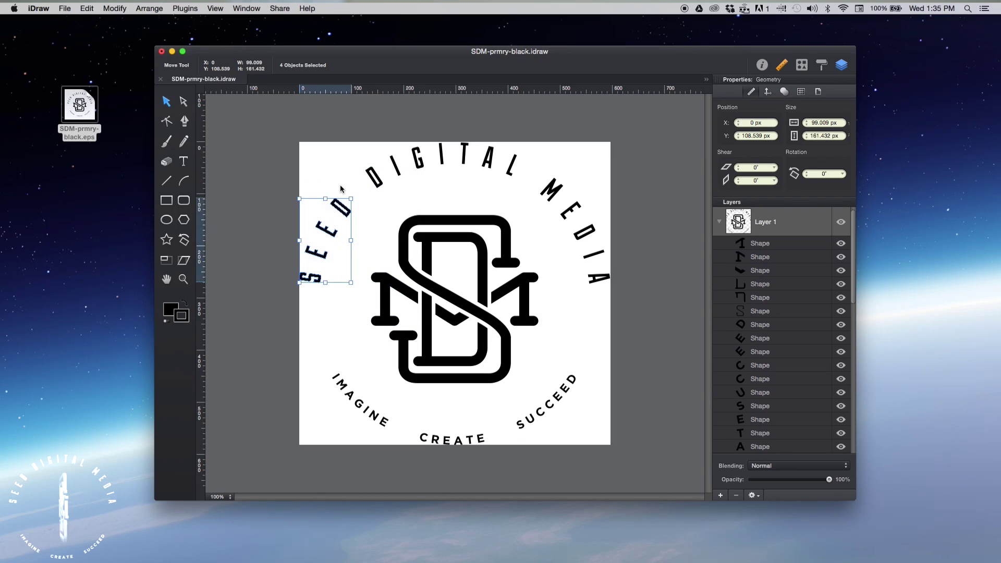
key("Delete")
left_click_drag(355, 130, 607, 291)
key("Delete")
key("Delete")
key("Delete")
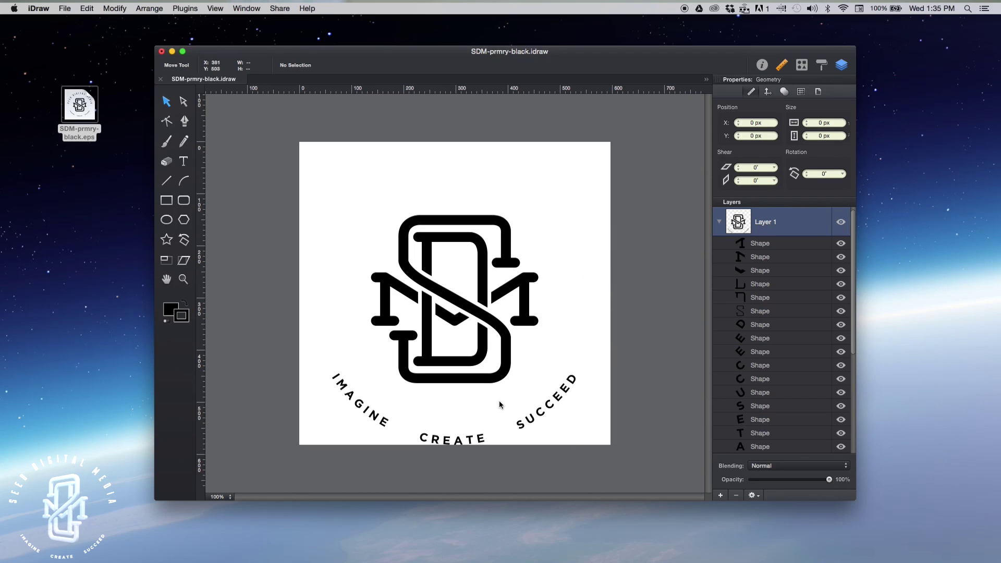
Delete the curved words SUCCEED, CREATE and IMAGINE below the monogram.
left_click_drag(513, 443, 568, 397)
key("BackSpace")
left_click_drag(420, 425, 482, 447)
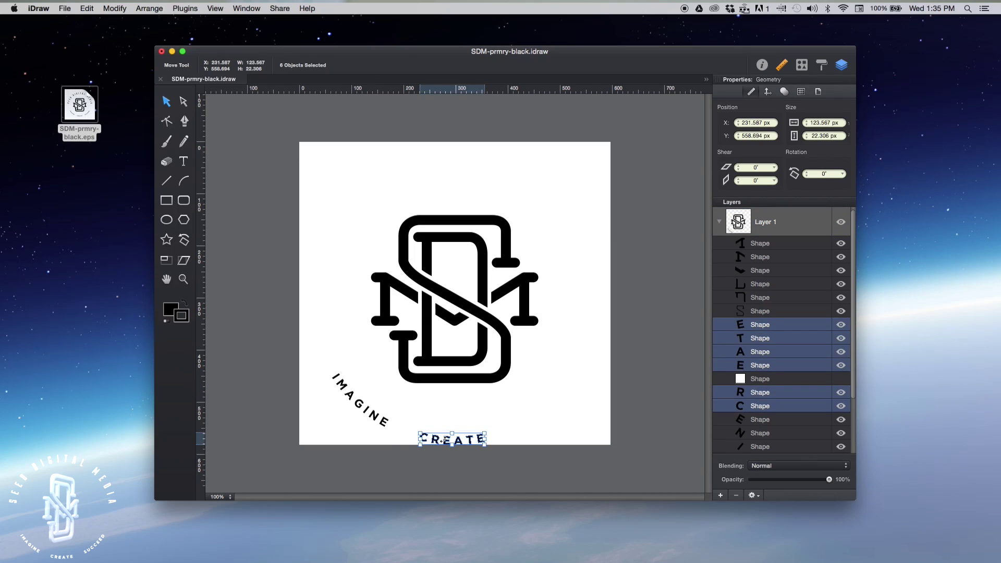
key("BackSpace")
left_click_drag(321, 364, 387, 436)
key("BackSpace")
Select all six shapes of the SDM monogram and copy them to the clipboard.
left_click_drag(357, 183, 518, 389)
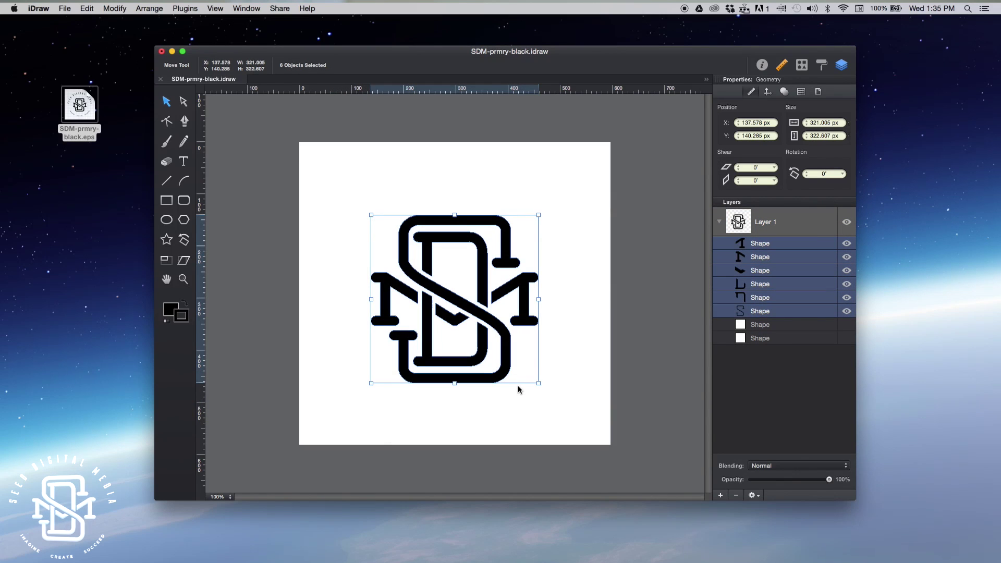
left_click(547, 393)
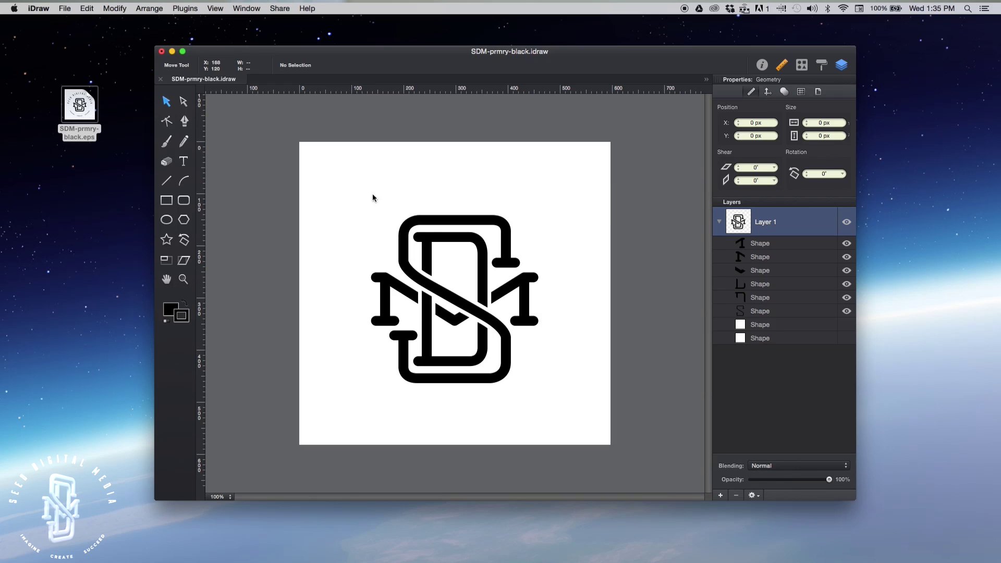
left_click_drag(351, 187, 546, 385)
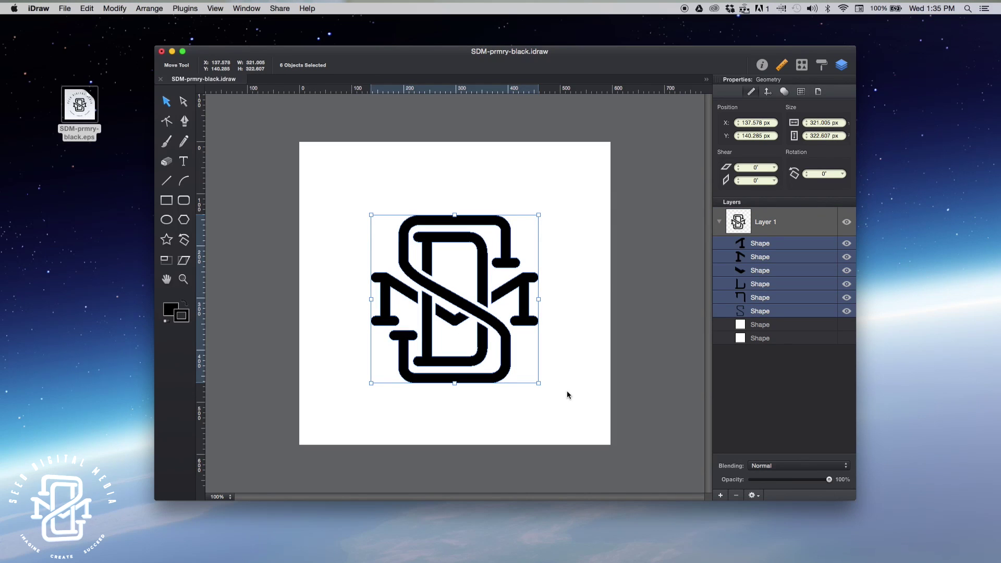
key("super+c")
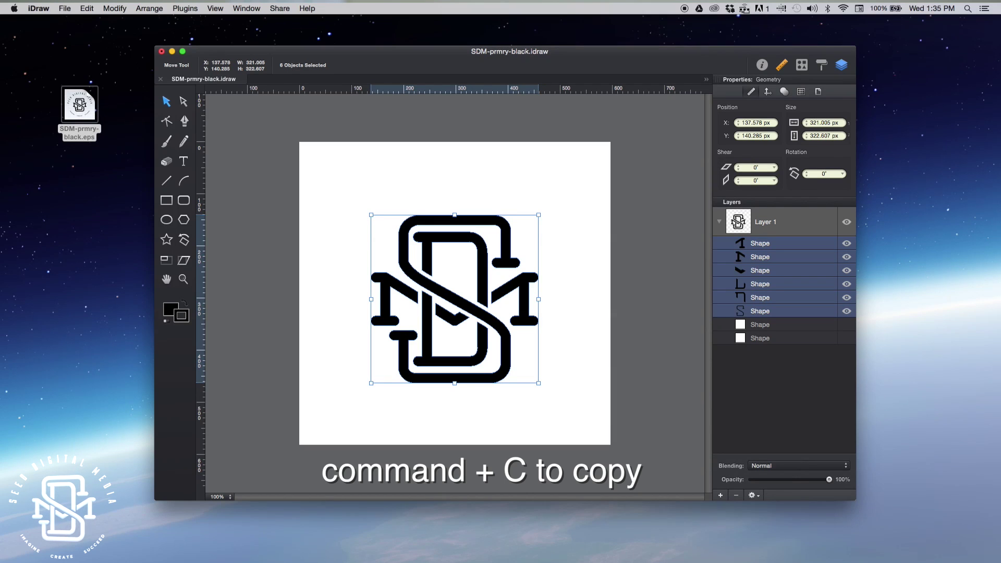
Switch to Glyphs and create a new font file.
key("super+Tab")
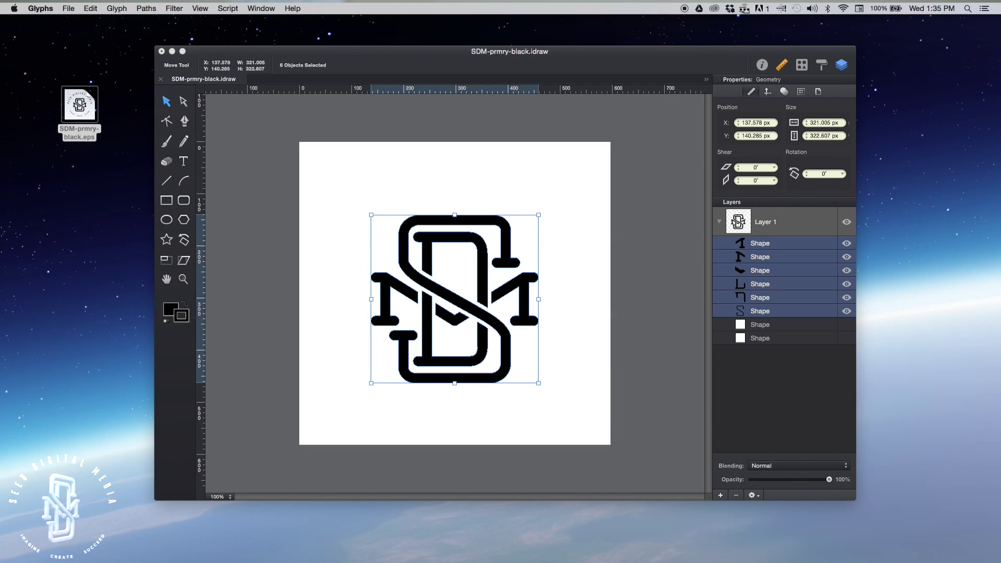
left_click(44, 11)
mouse_move(68, 9)
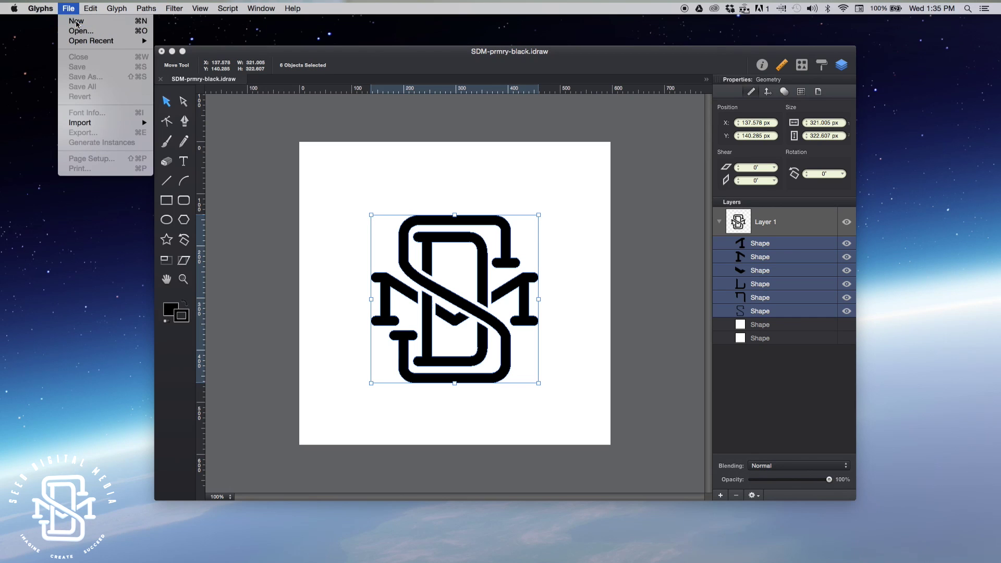
left_click(76, 23)
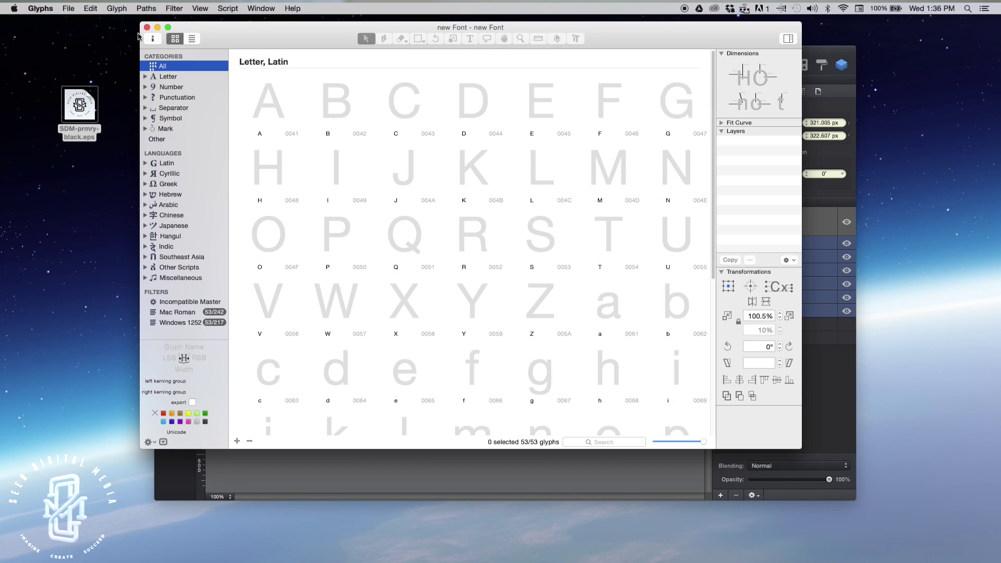
left_click(68, 8)
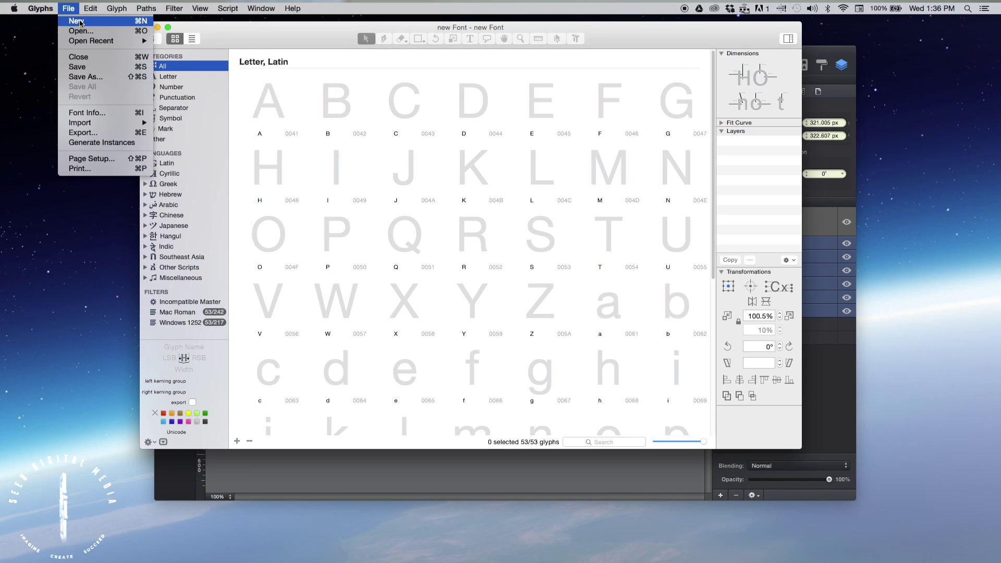
left_click(255, 40)
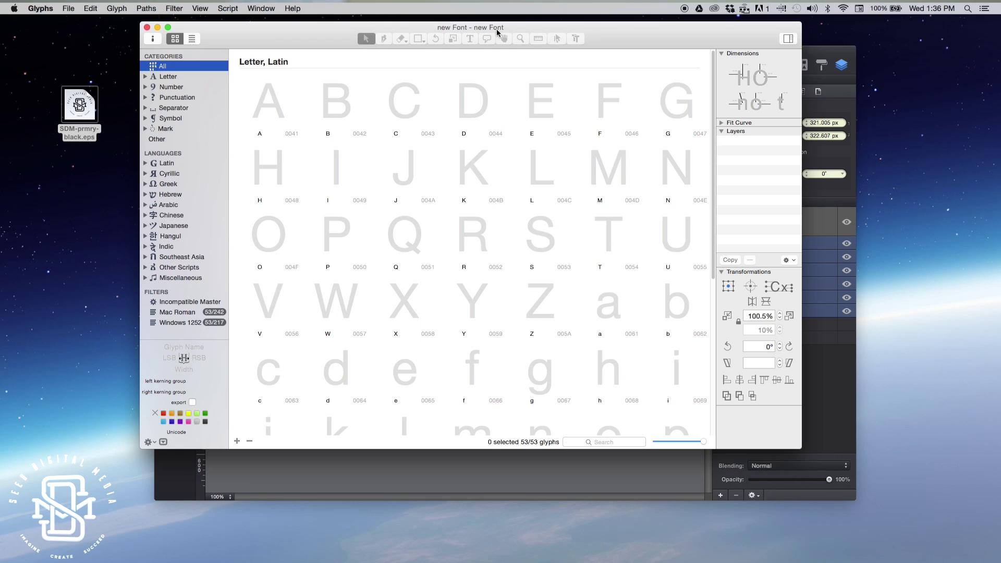
Open the capital A glyph for editing and paste the copied SDM monogram into it.
left_click_drag(297, 38, 328, 112)
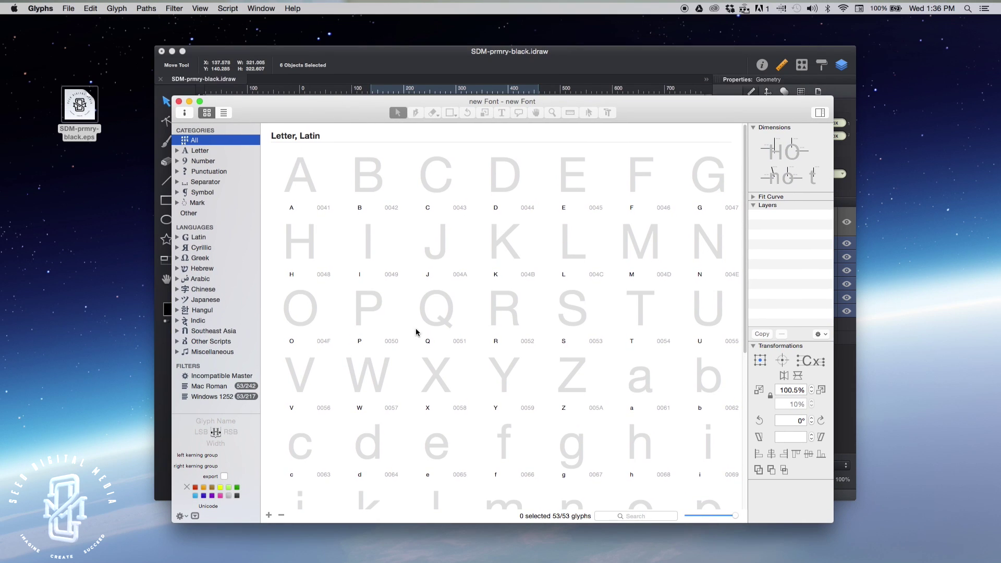
left_click(298, 180)
double_click(298, 180)
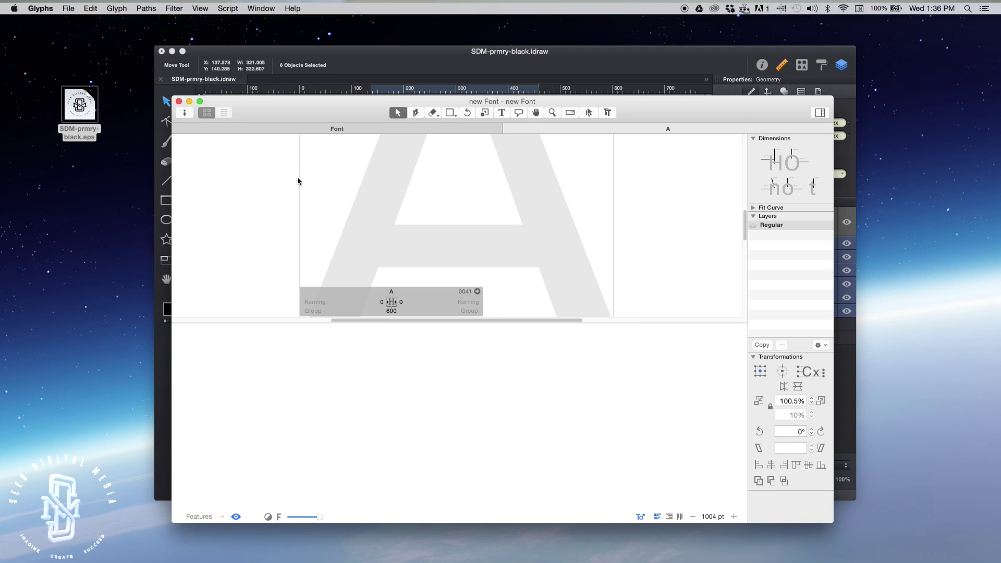
left_click(419, 242)
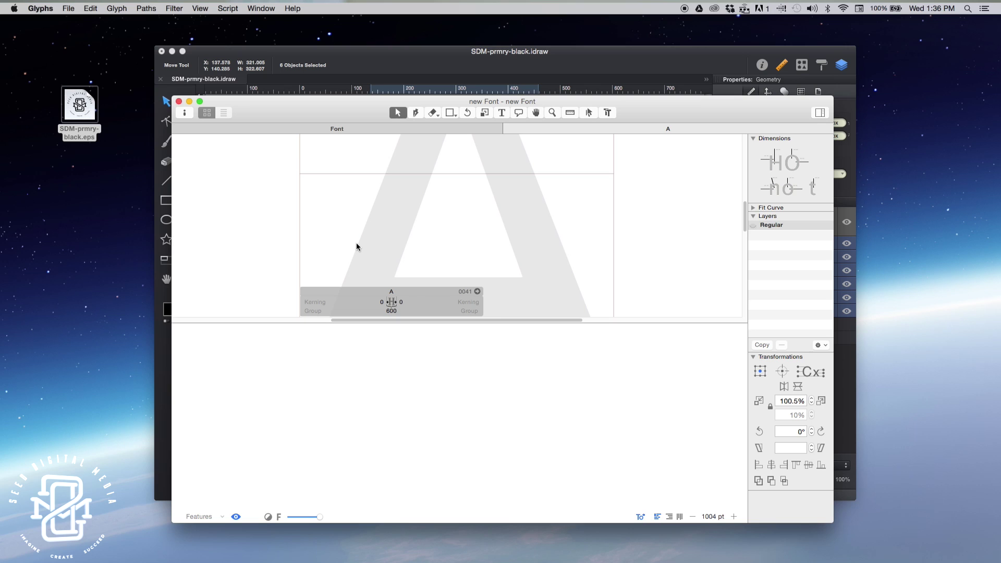
key("super+v")
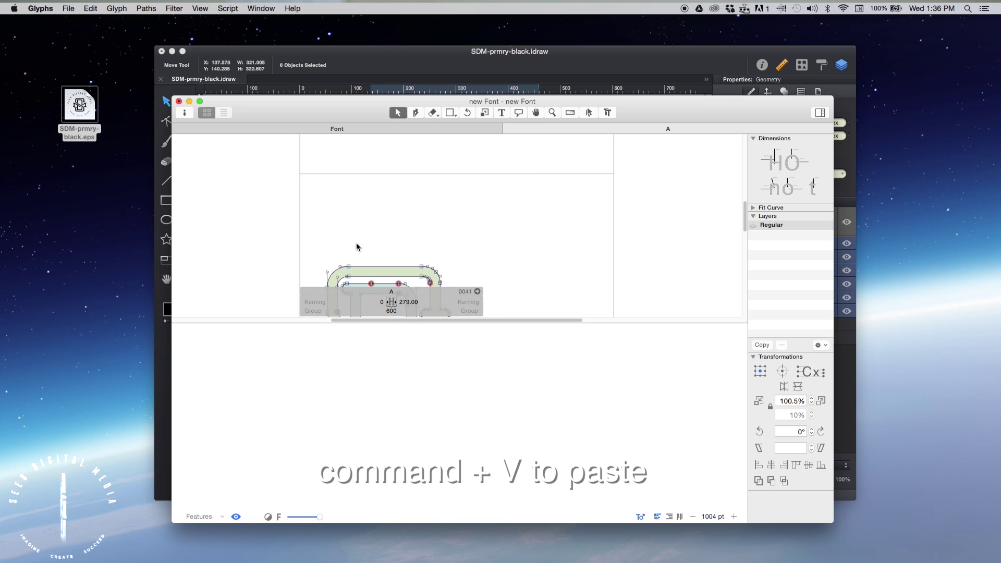
scroll(293, 213, "up", 5)
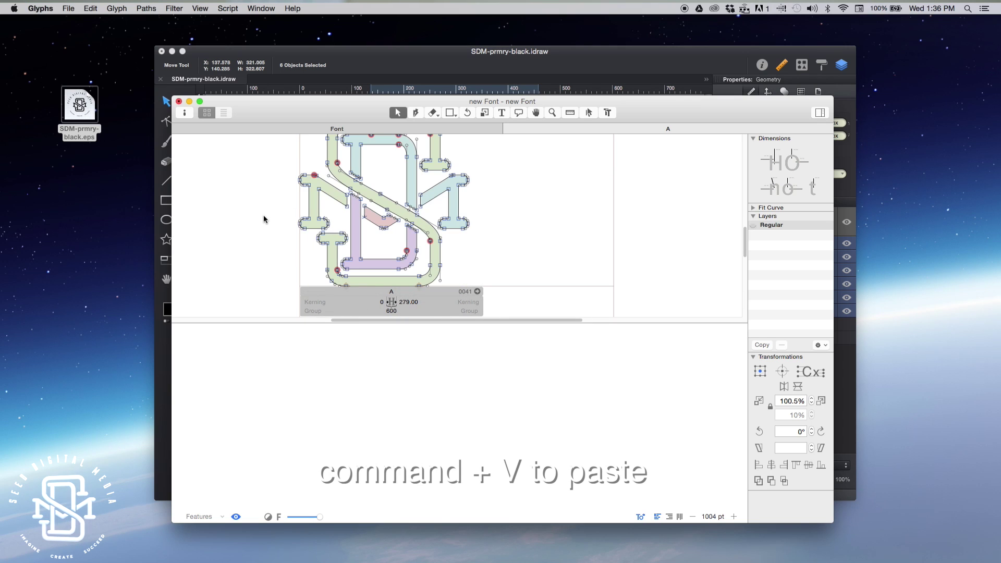
scroll(260, 219, "up", 1)
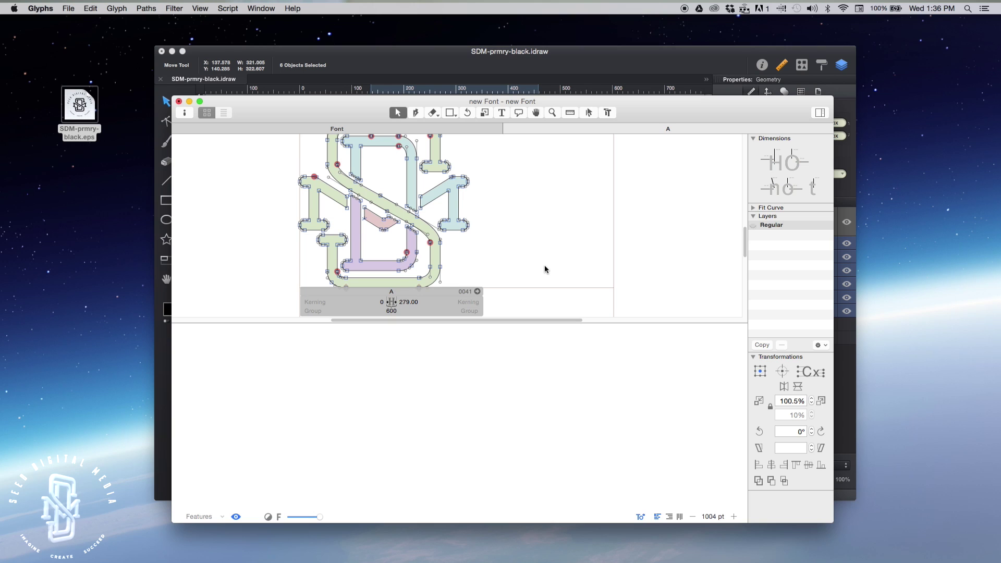
Set the right sidebearing of glyph A to 0 so its width fits the monogram.
scroll(544, 266, "down", 2)
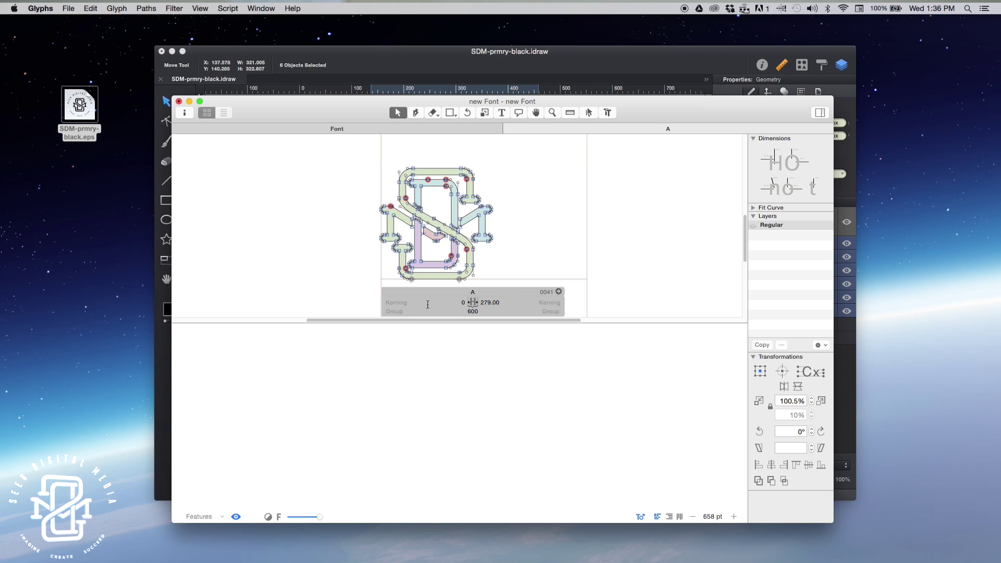
double_click(491, 303)
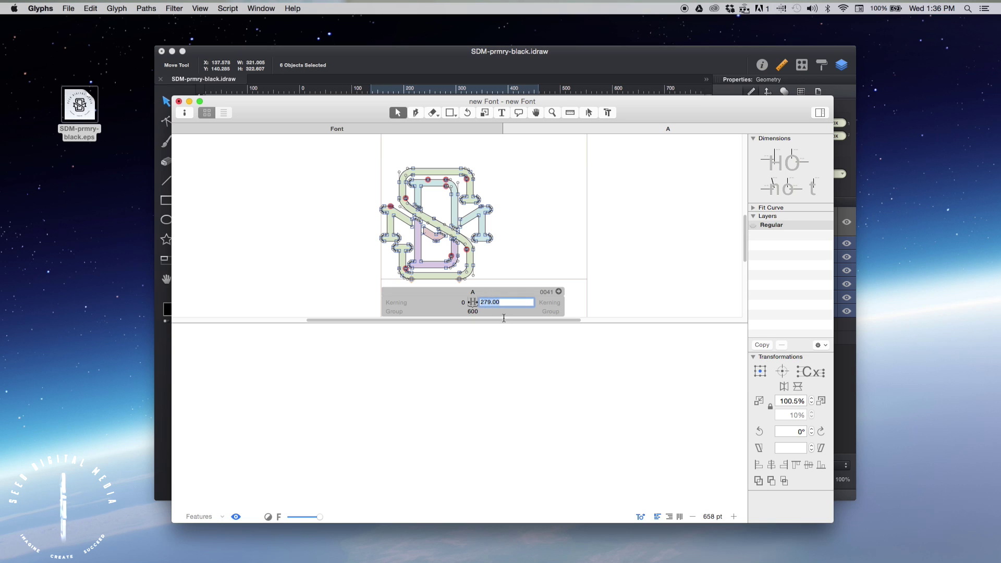
type("0")
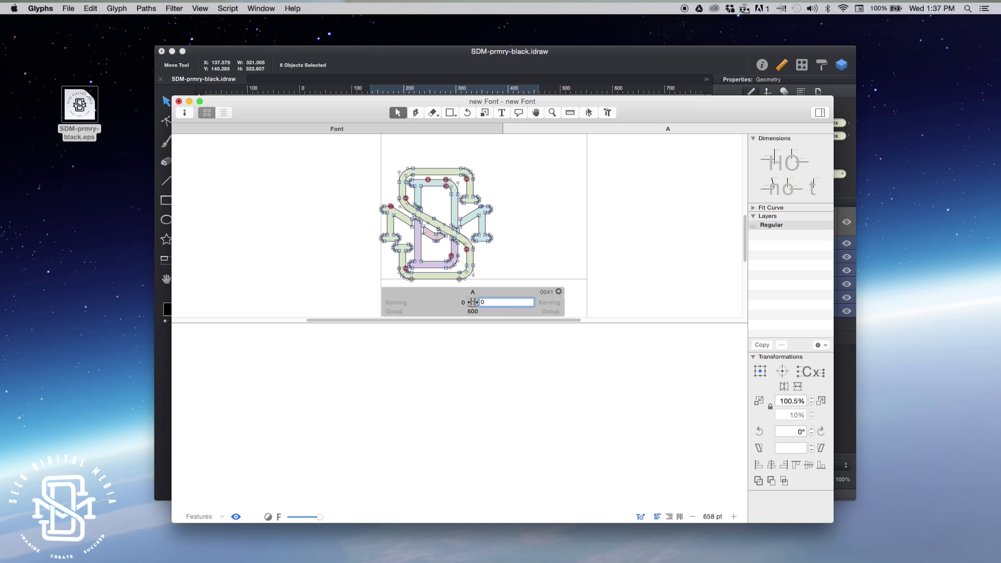
key("Return")
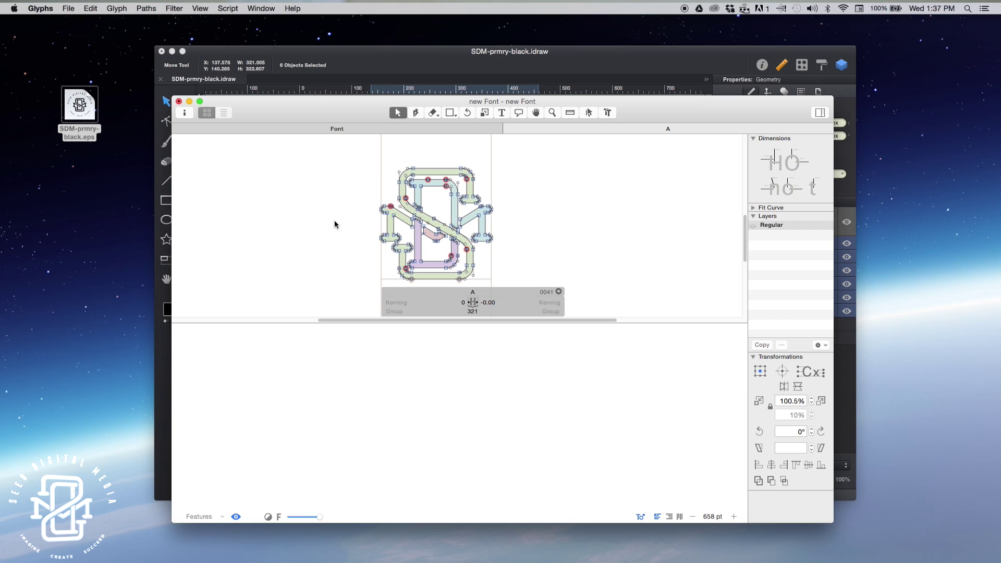
Correct the path directions of the pasted monogram and tidy up its paths.
left_click(117, 9)
mouse_move(140, 6)
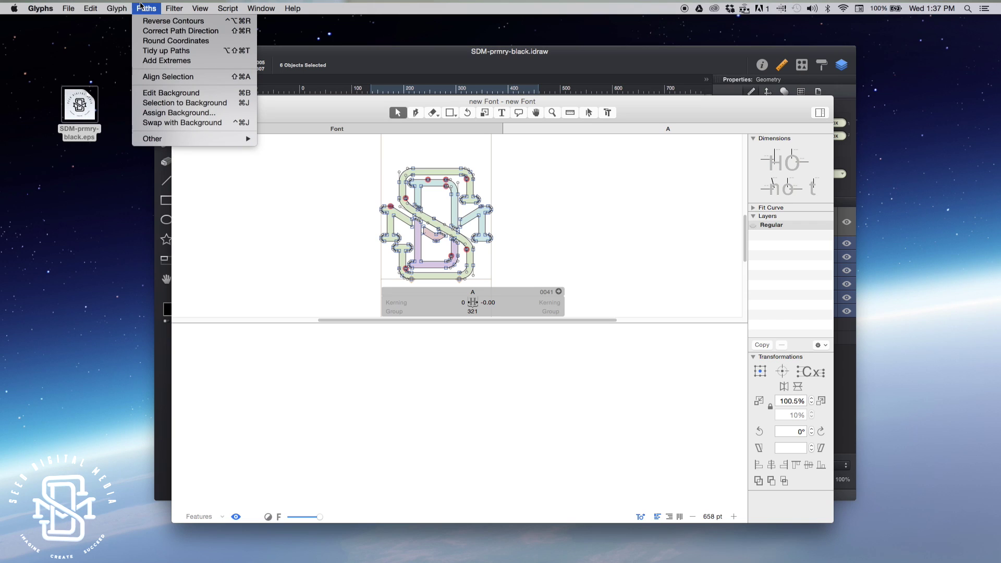
left_click(154, 31)
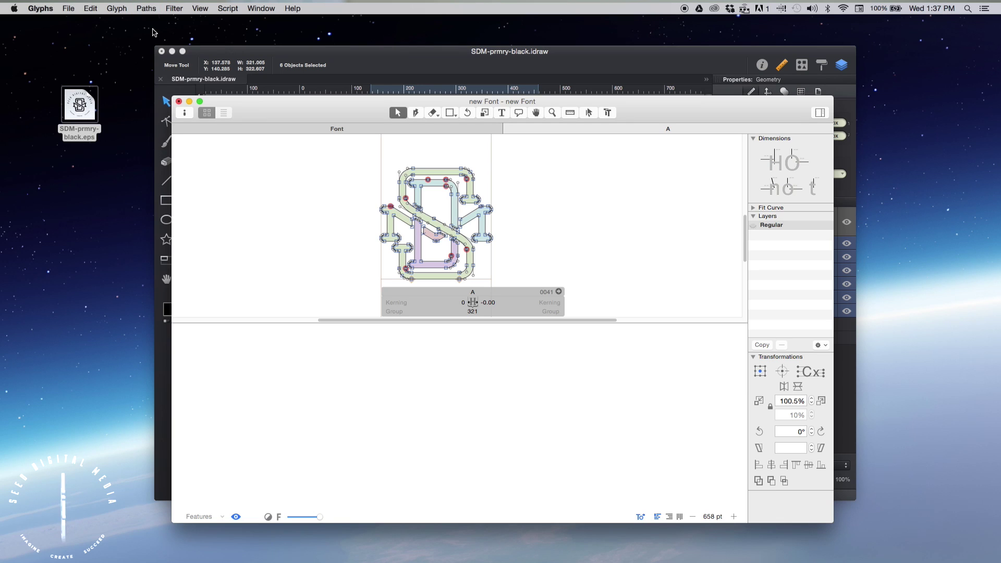
left_click(142, 9)
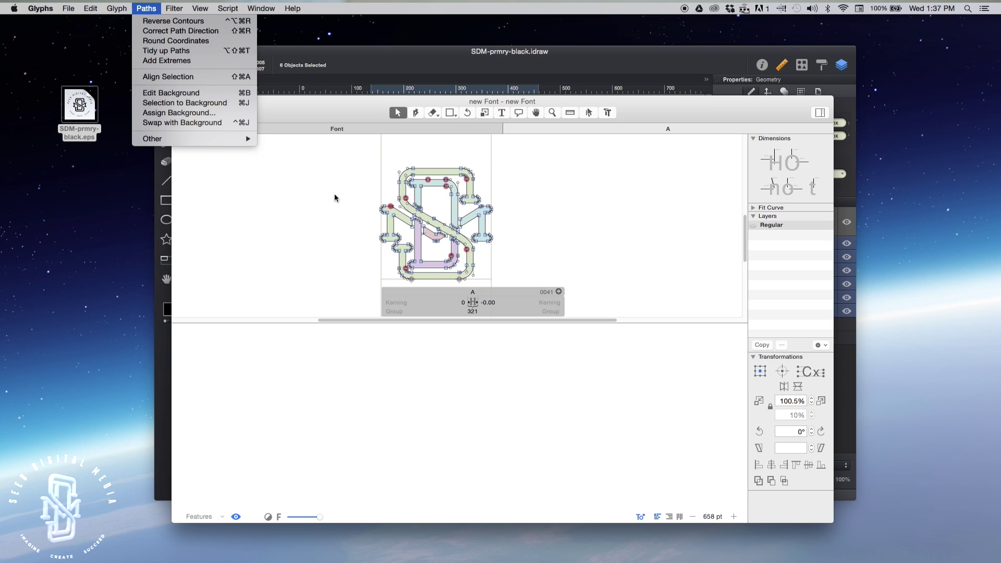
left_click(192, 51)
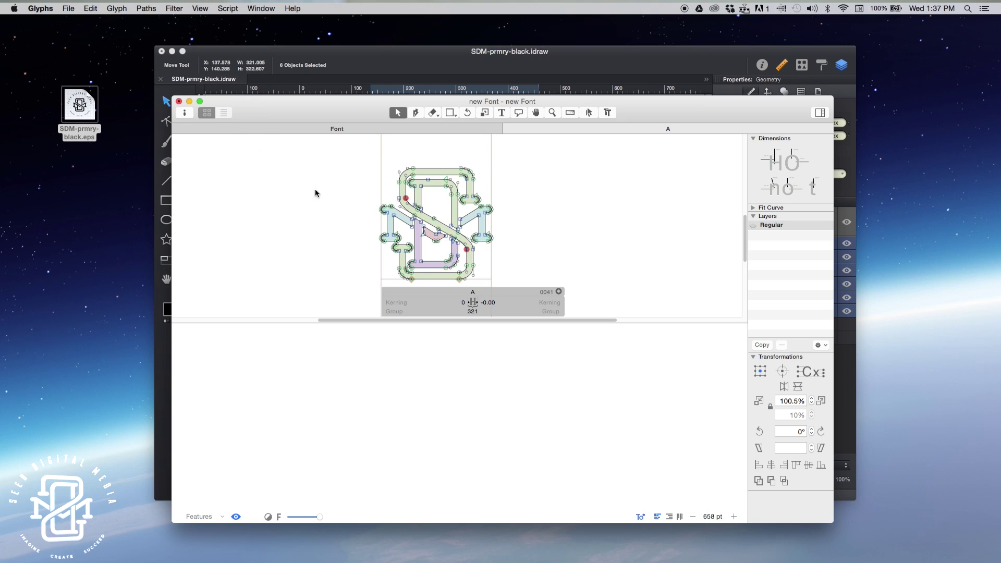
left_click(148, 9)
left_click(155, 52)
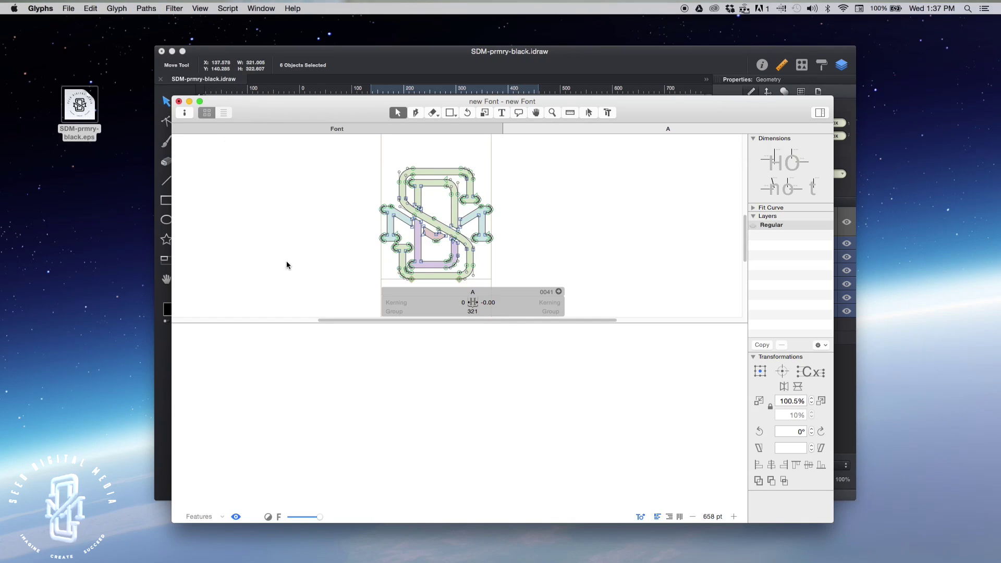
Preview the monogram as a solid filled glyph, and return to the font's glyph overview.
key("space")
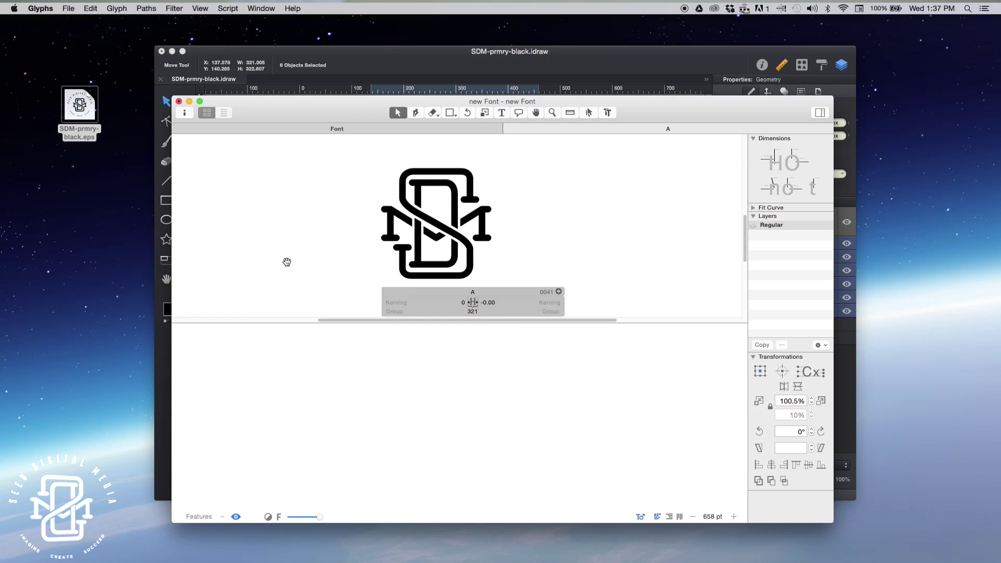
key("space")
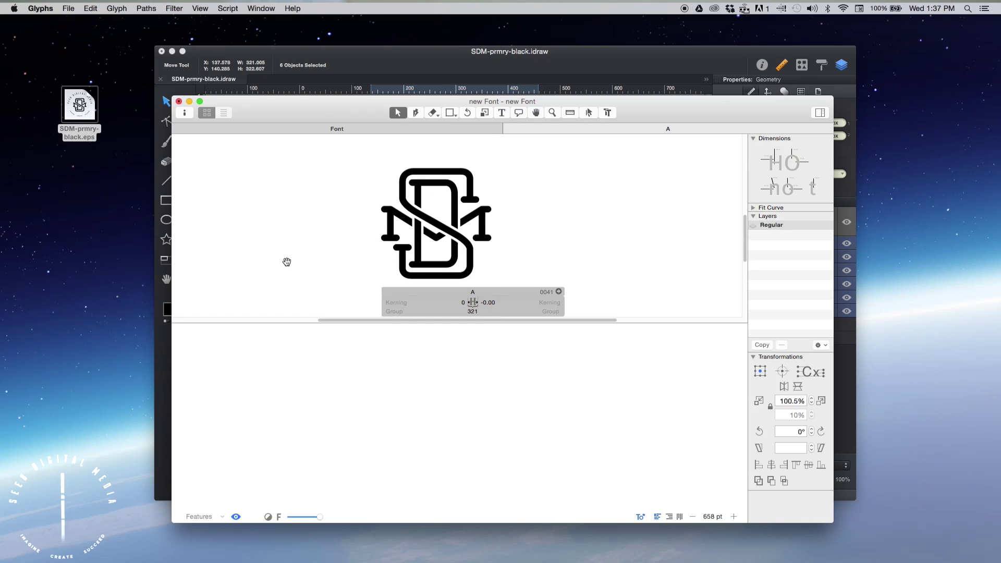
left_click(332, 129)
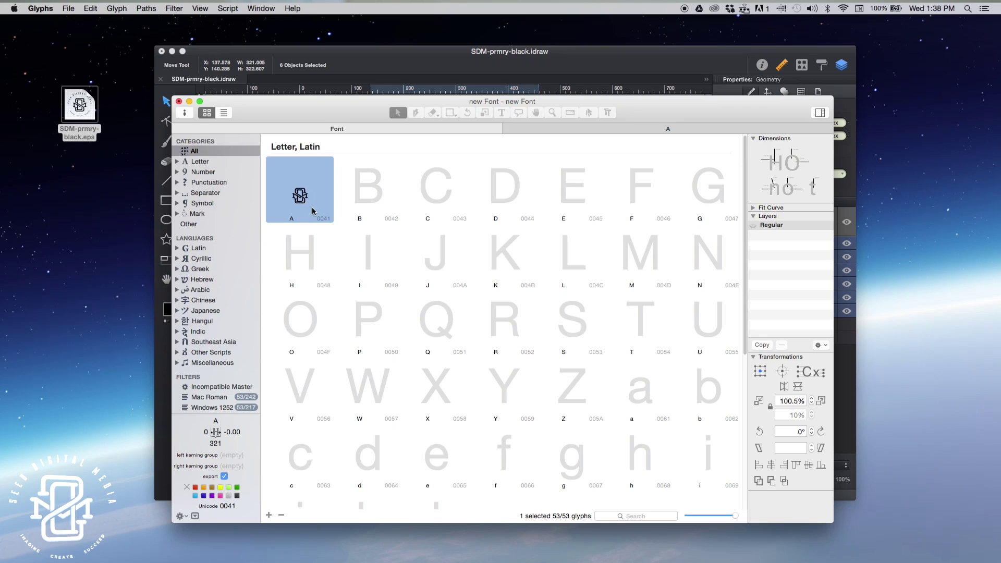
Set the font's family name to "Seed test font" in the font info and close it.
left_click(147, 9)
mouse_move(68, 9)
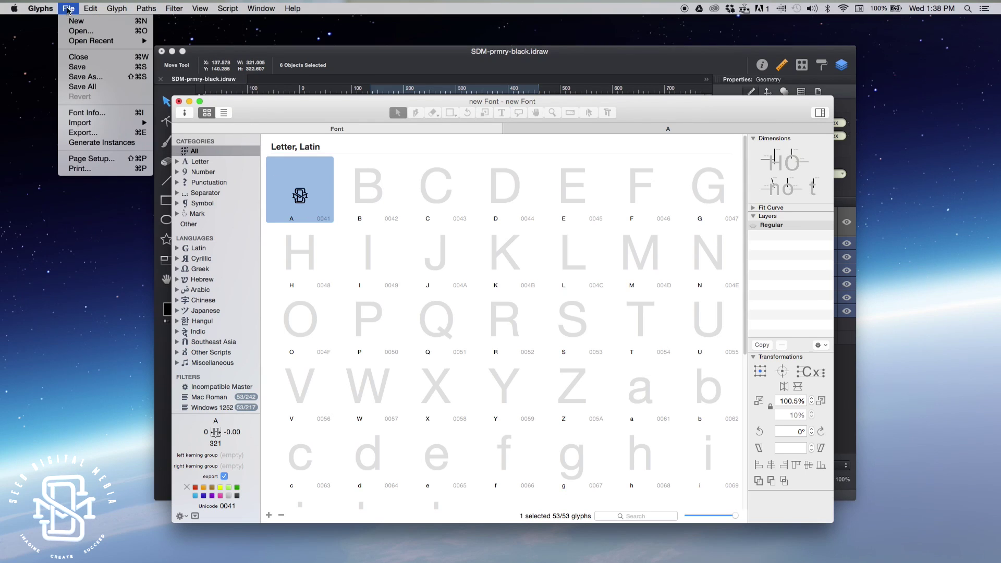
left_click(87, 113)
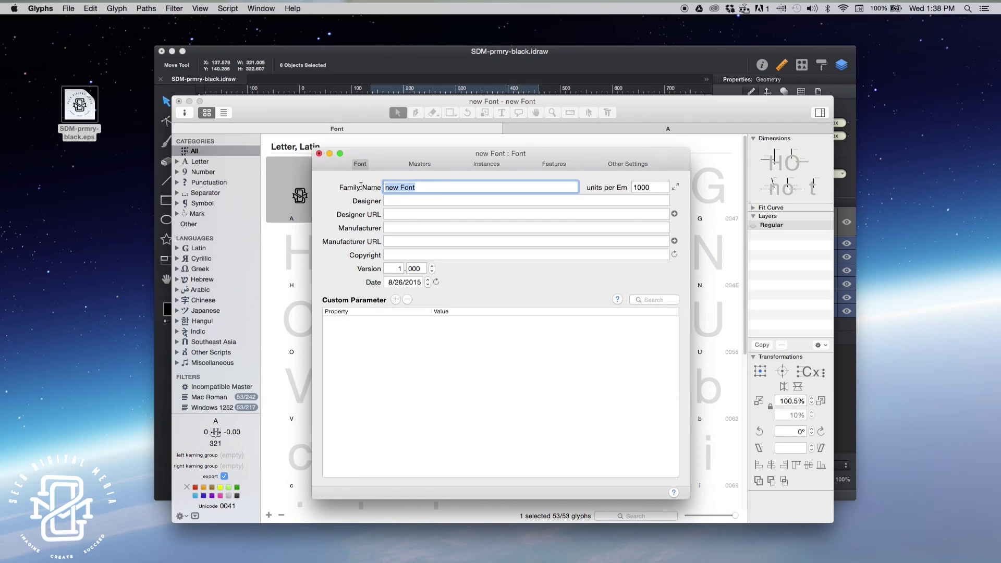
type("Seed")
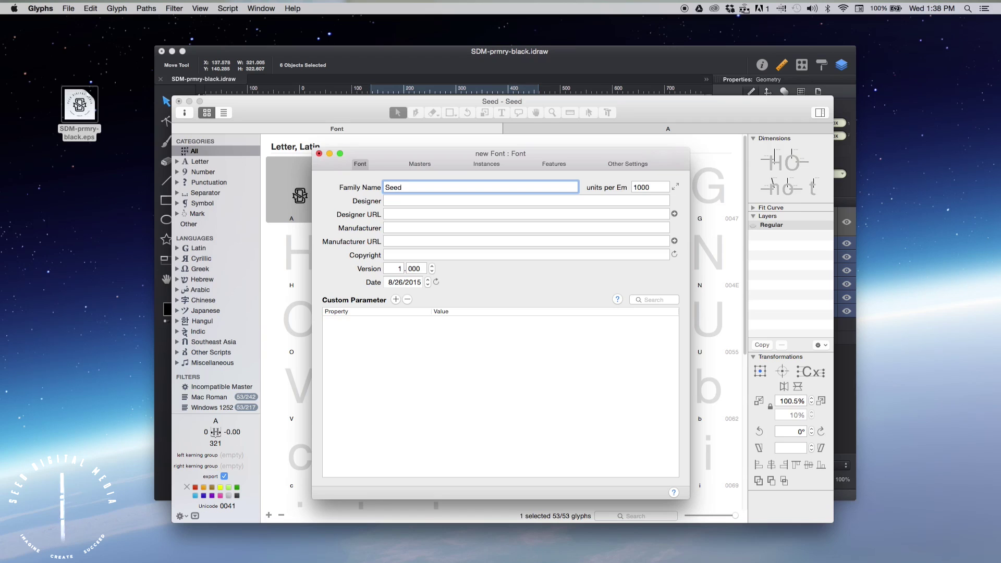
type(" test font")
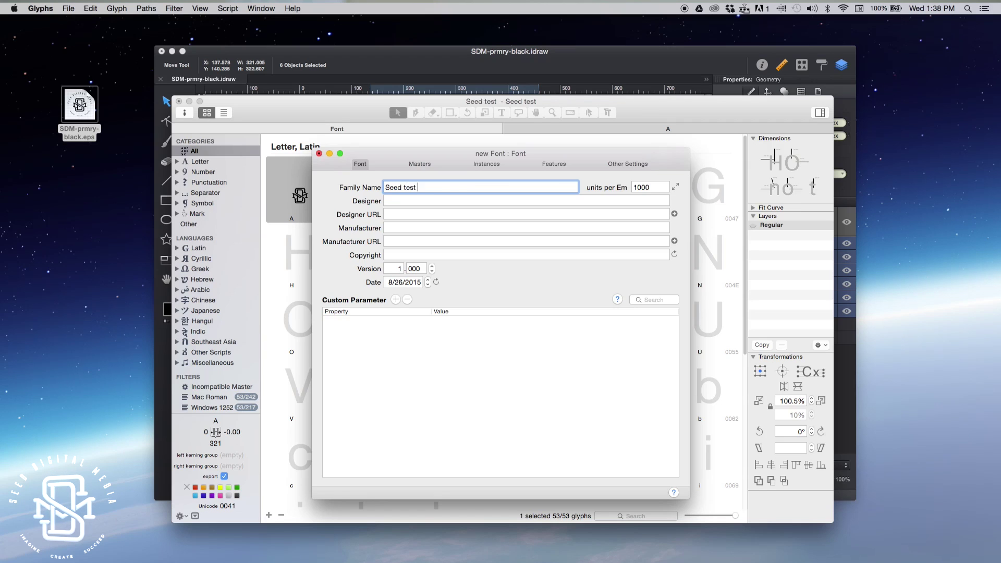
left_click(434, 359)
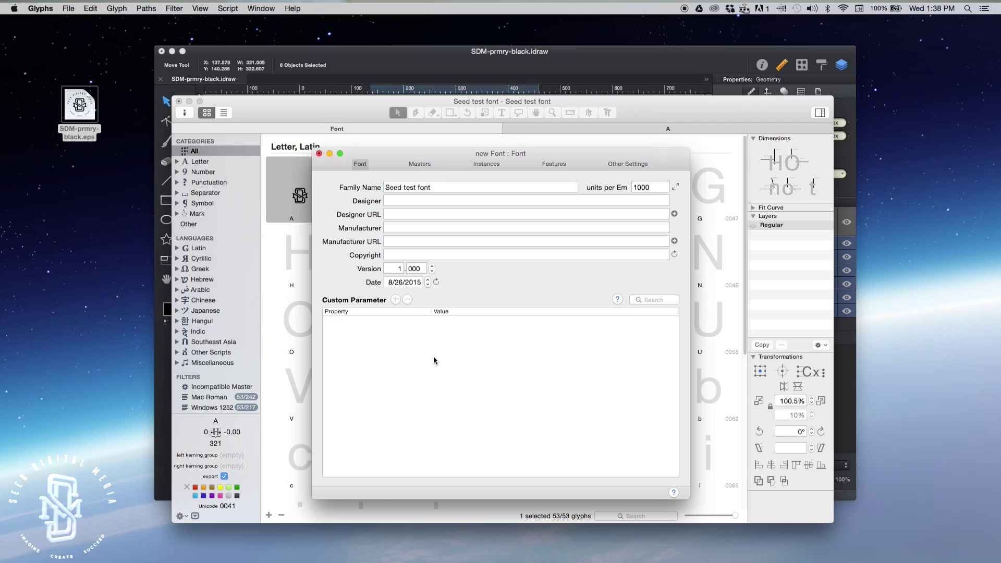
left_click(319, 154)
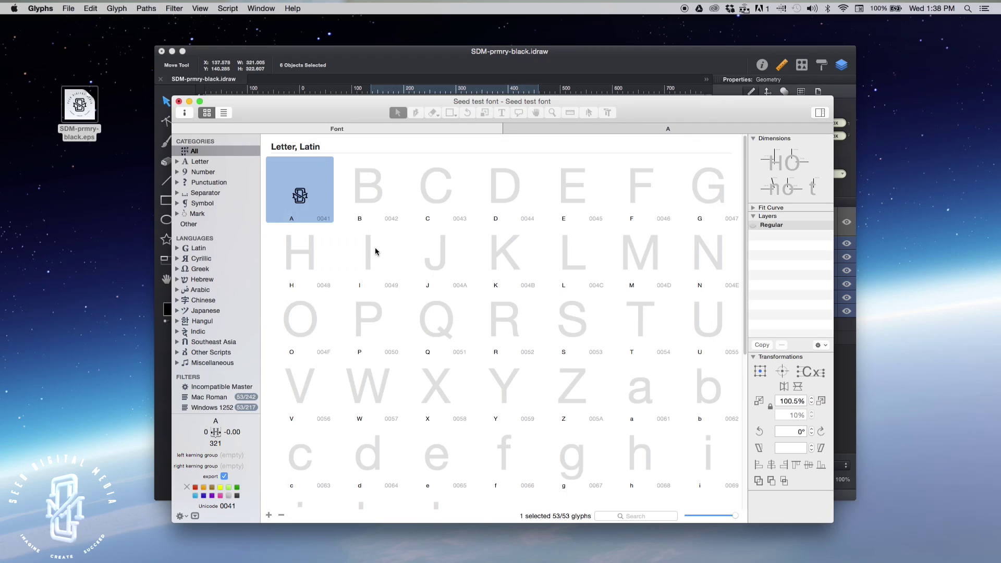
Export the font as OTF to the Desktop with Remove Overlap and Autohint enabled.
left_click(69, 9)
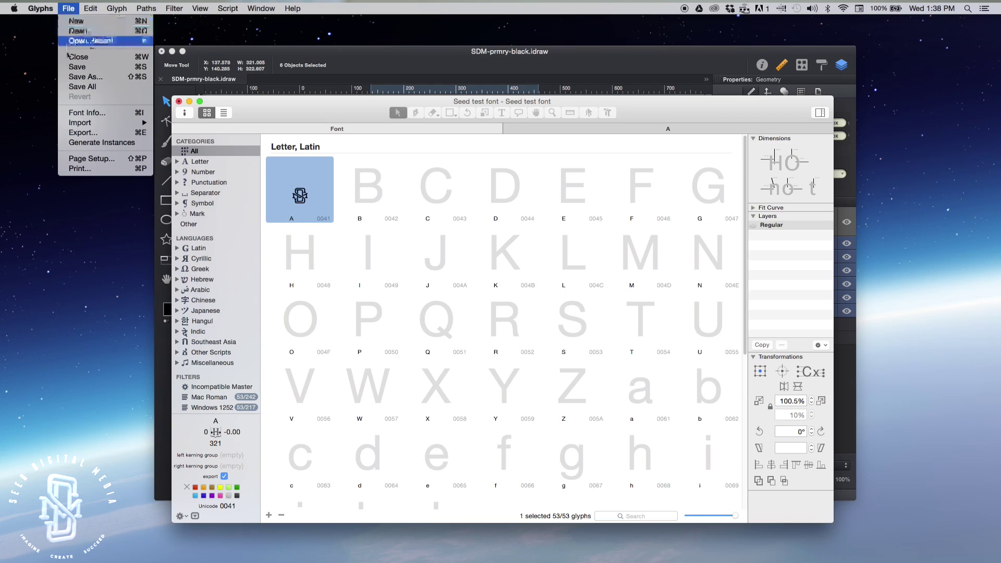
left_click(83, 134)
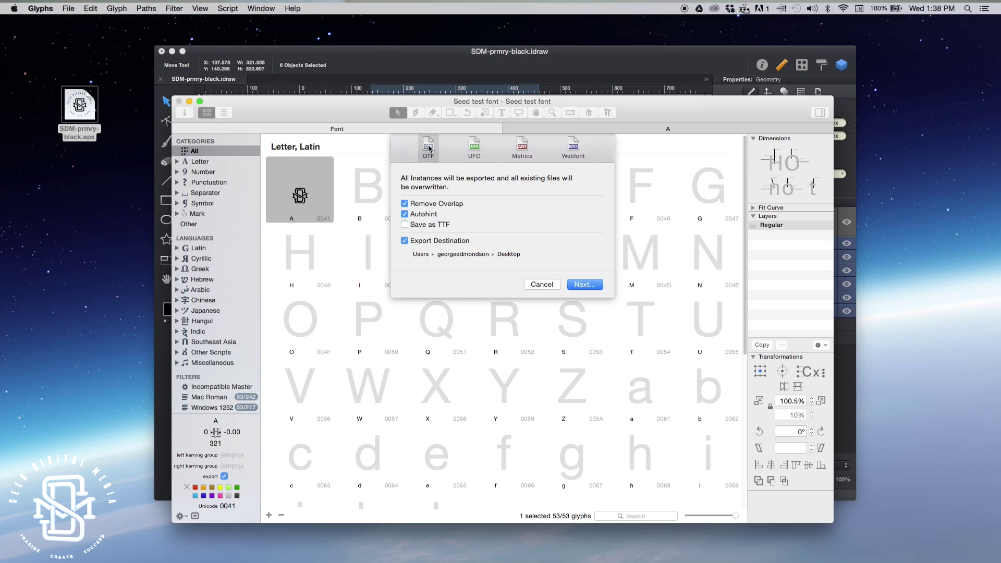
left_click(584, 284)
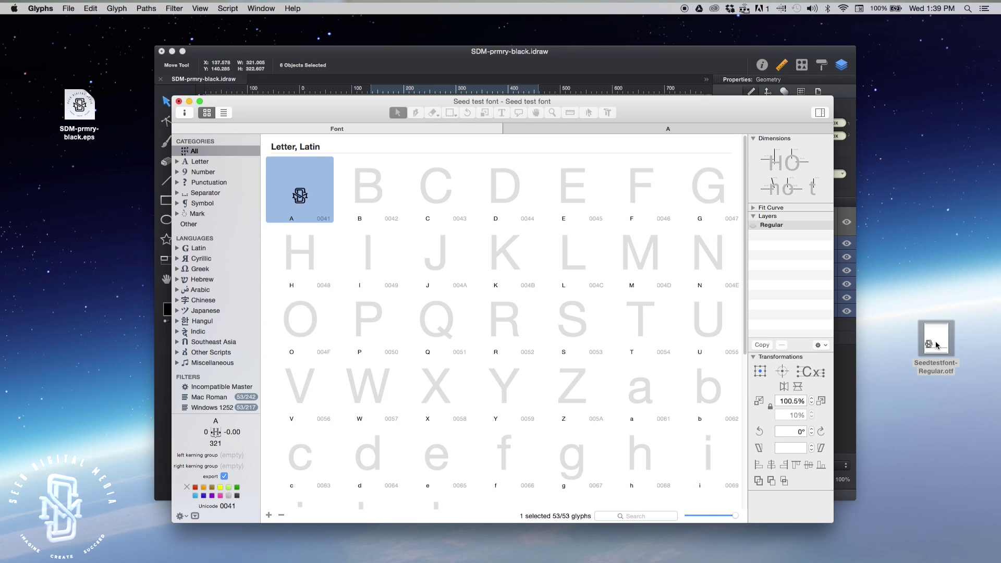
Close the font's window and the SDM-prmry-black.idraw document.
left_click(179, 103)
left_click(480, 192)
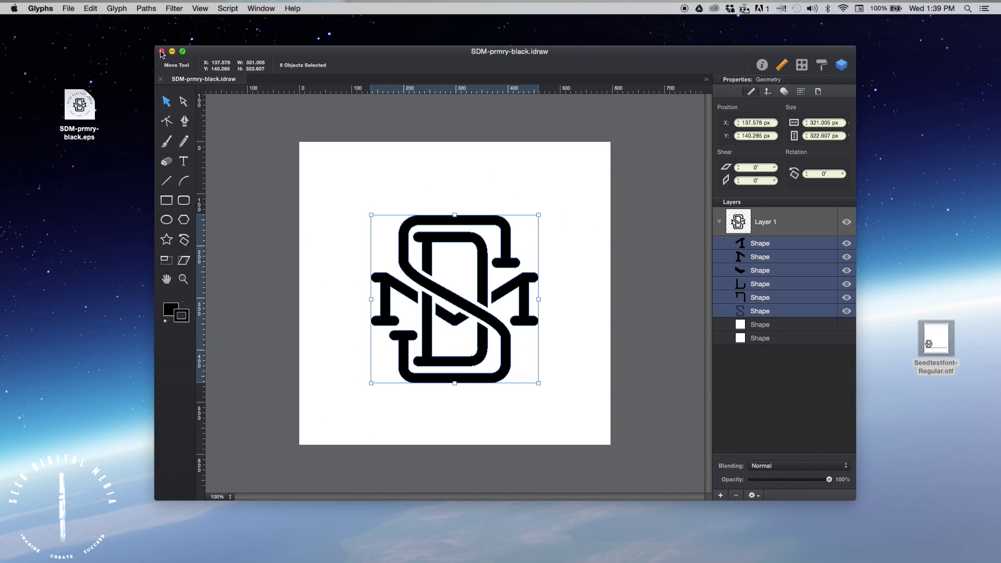
left_click(161, 51)
left_click(483, 108)
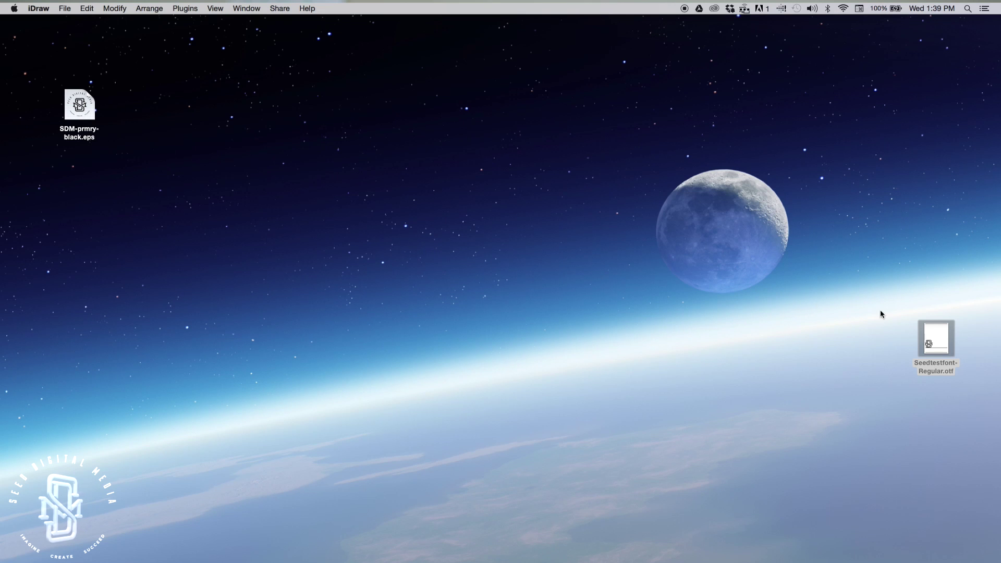
Open Seedtestfont-Regular.otf from the desktop in Font Book and install the font.
right_click(939, 333)
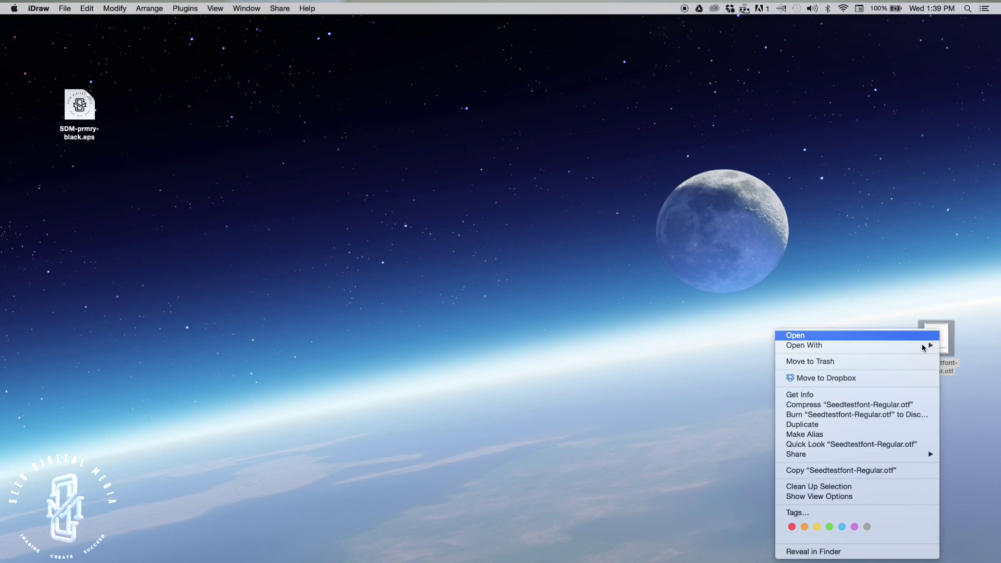
mouse_move(916, 347)
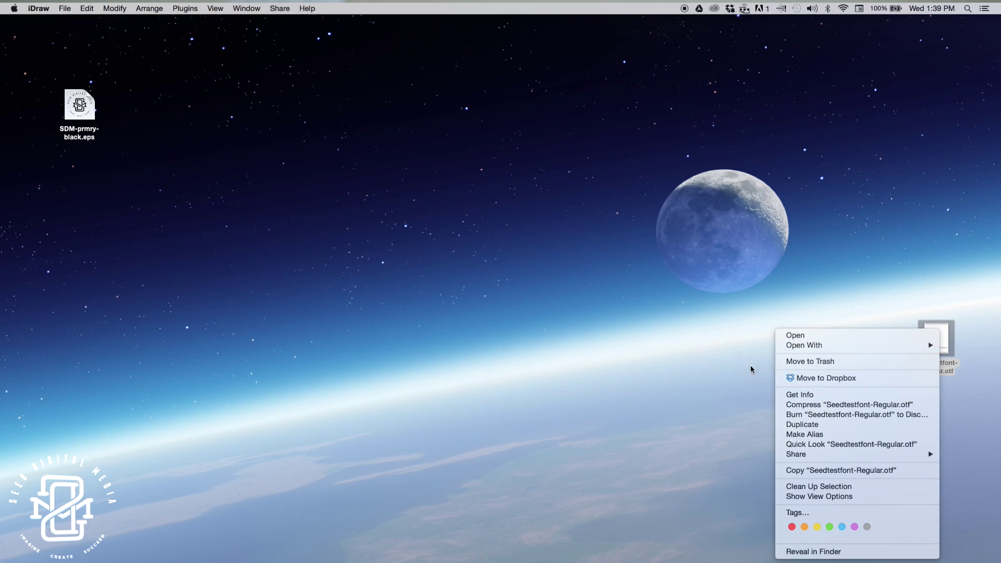
left_click(760, 352)
left_click(733, 363)
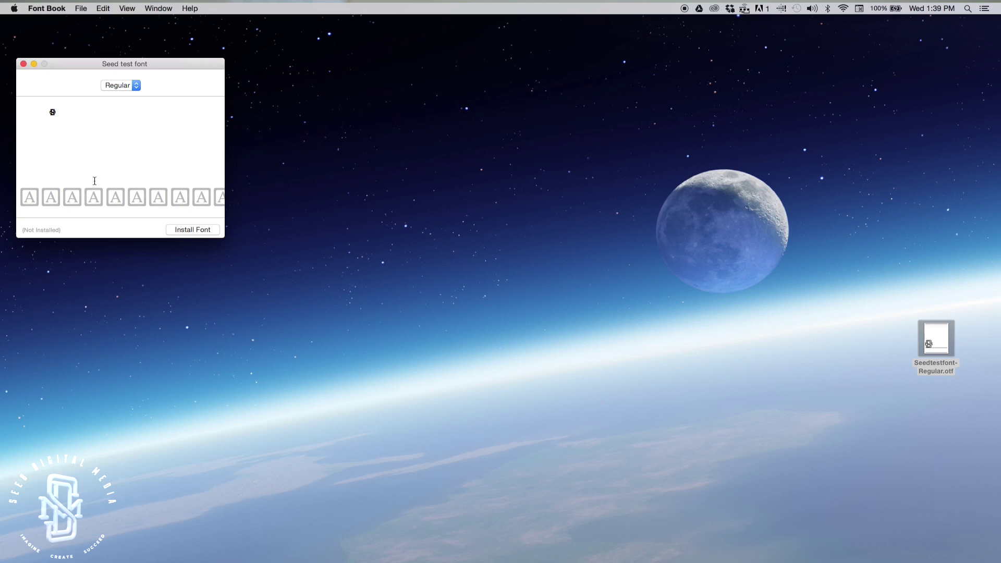
left_click(179, 230)
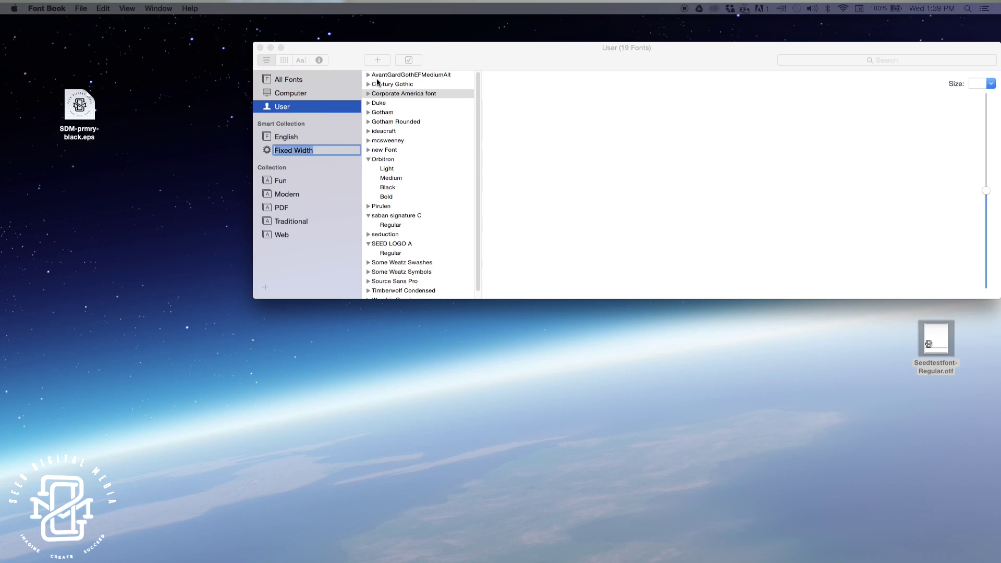
Bring Font Book to the front, move its window up across the desktop and close it.
left_click(343, 52)
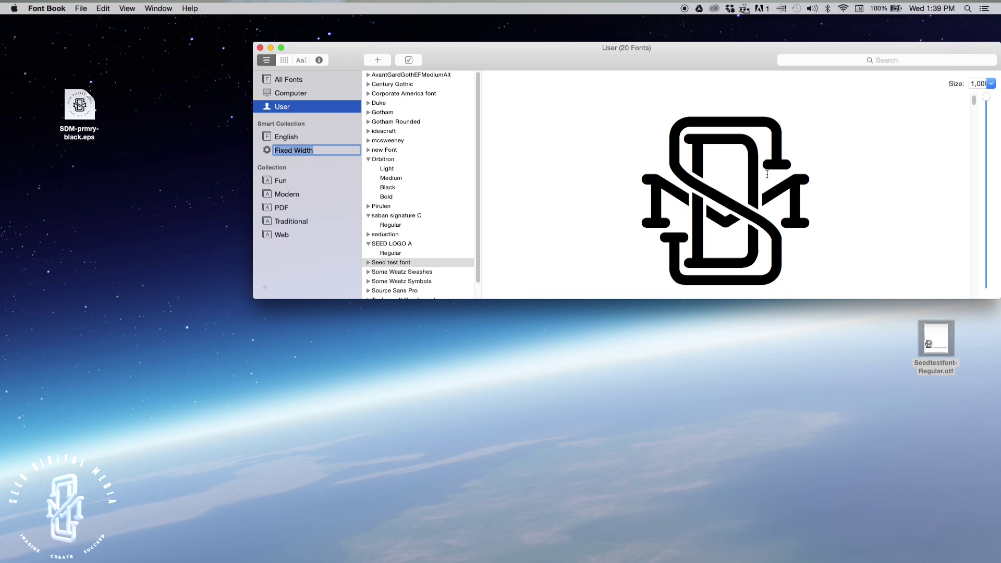
left_click_drag(537, 47, 412, 33)
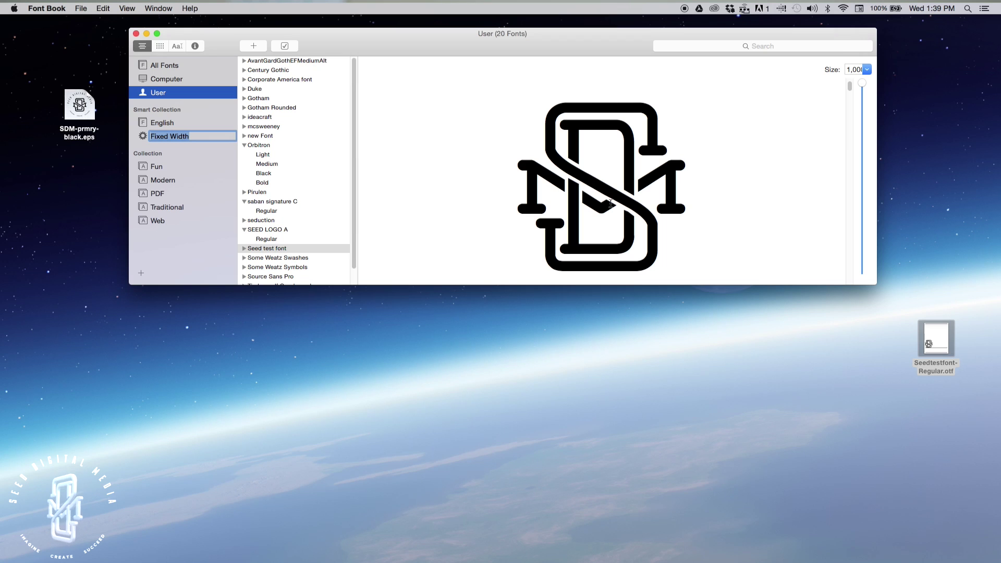
left_click(136, 34)
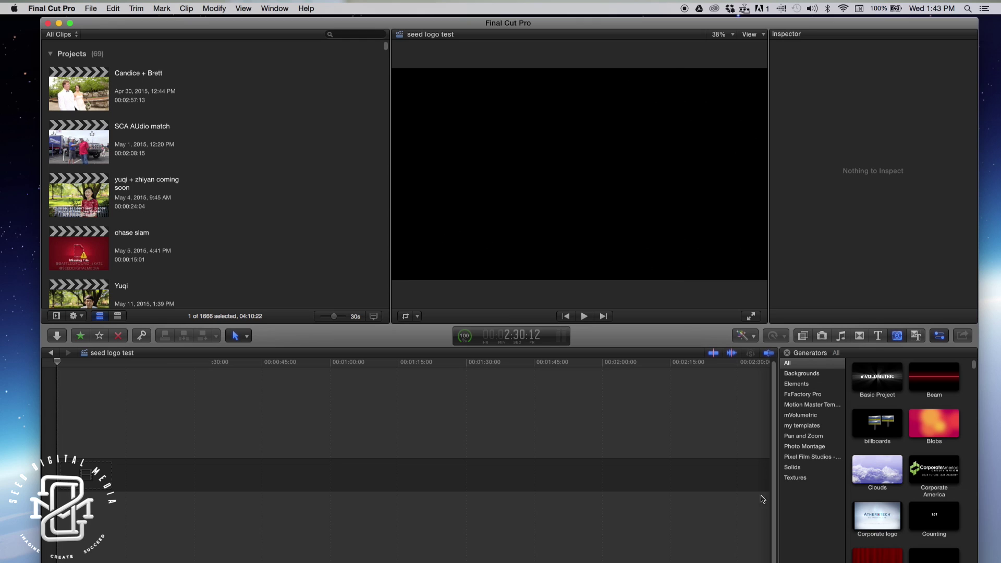
Switch to Final Cut Pro, add a Basic Title at the start of the seed logo test timeline and park the playhead over it.
left_click(879, 336)
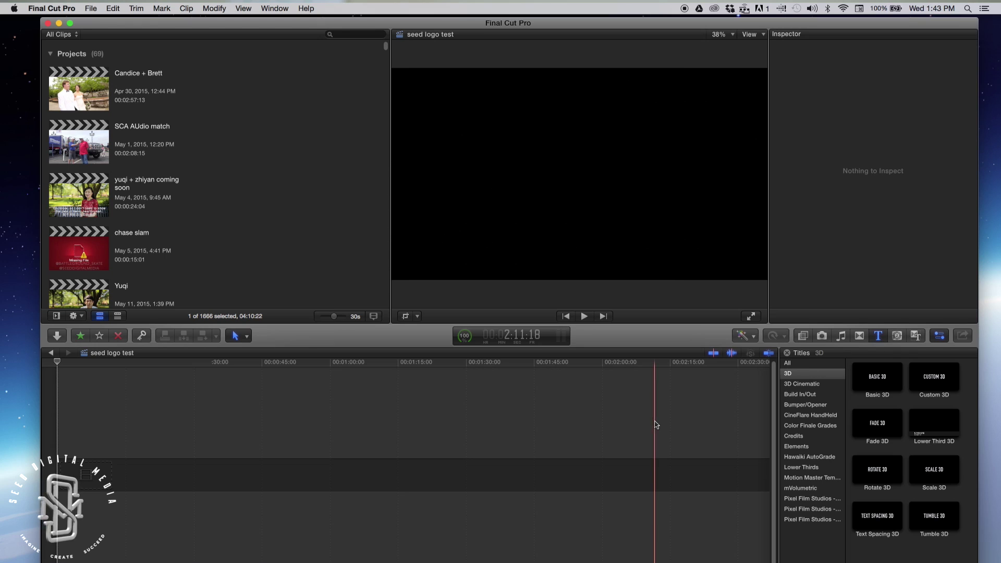
left_click(788, 364)
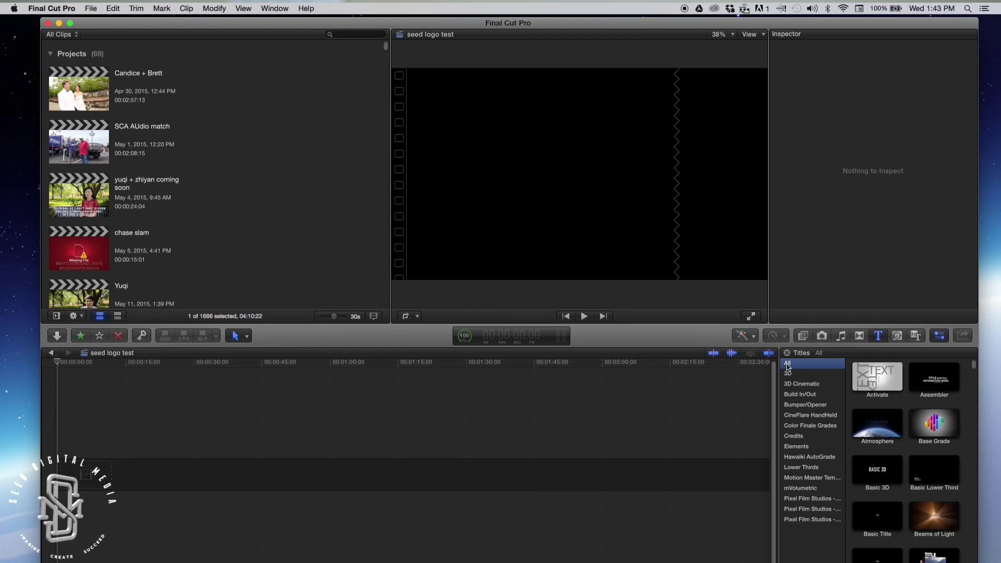
left_click(876, 520)
left_click_drag(876, 520, 147, 471)
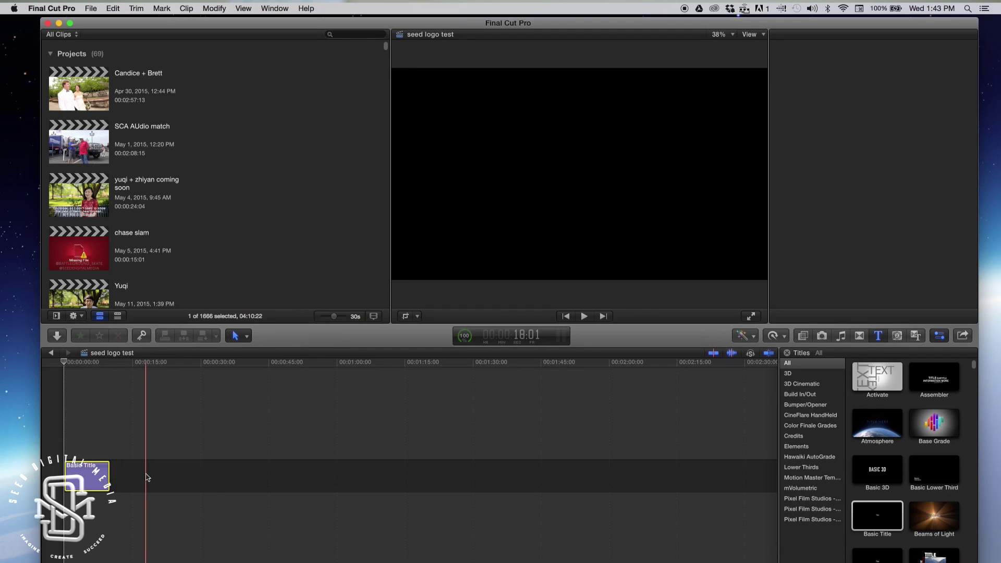
left_click(85, 442)
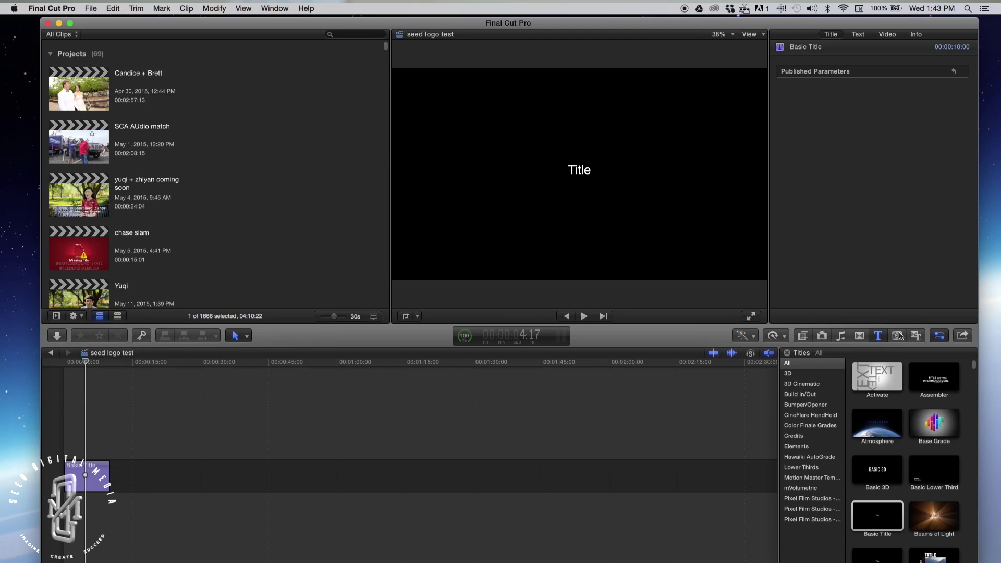
Place the green iMovie solid generator beneath the Basic Title clip as a background.
left_click(900, 337)
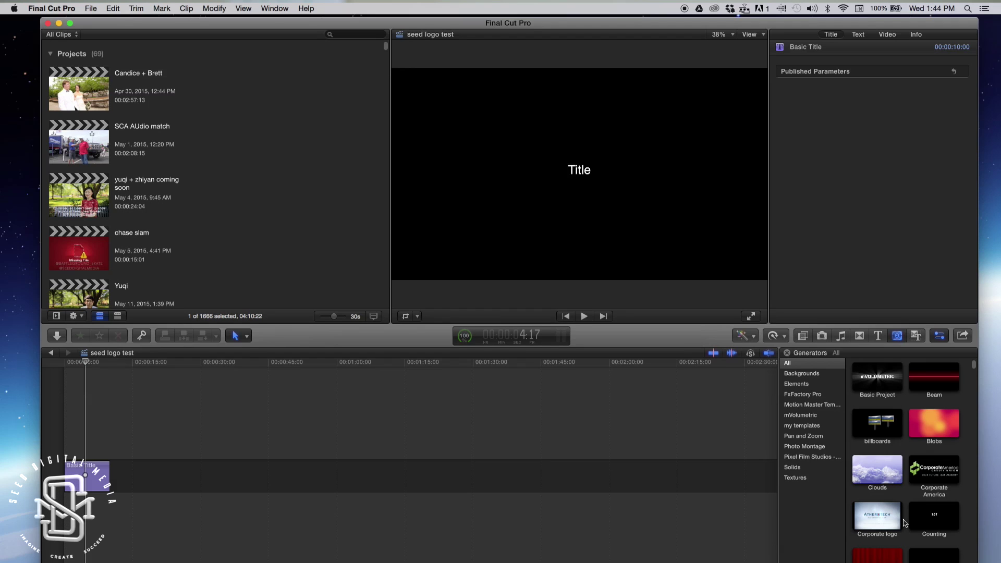
left_click(786, 468)
left_click(887, 430)
left_click_drag(887, 430, 81, 516)
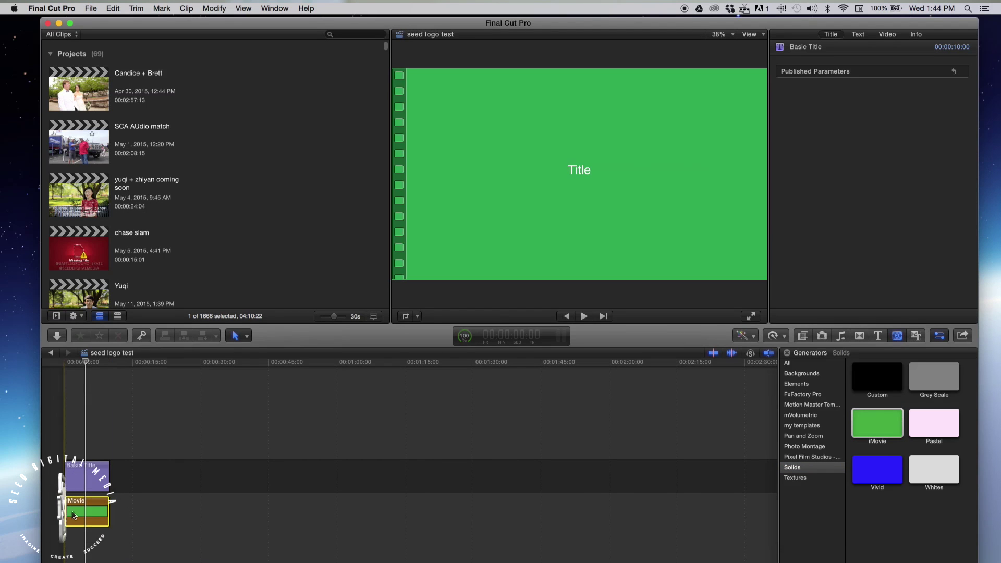
Set the Basic Title's font to SEED LOGO A.
left_click(87, 467)
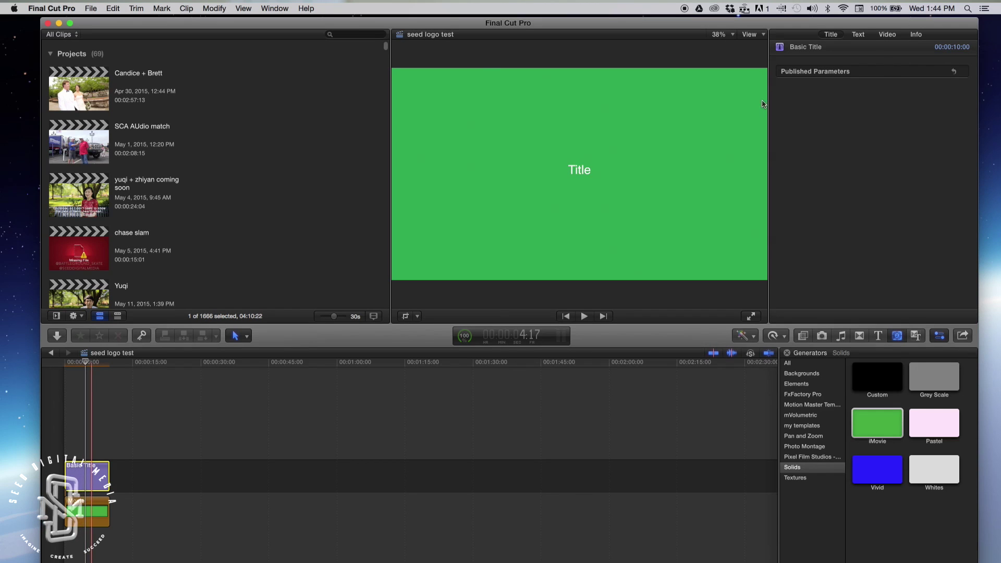
left_click(862, 37)
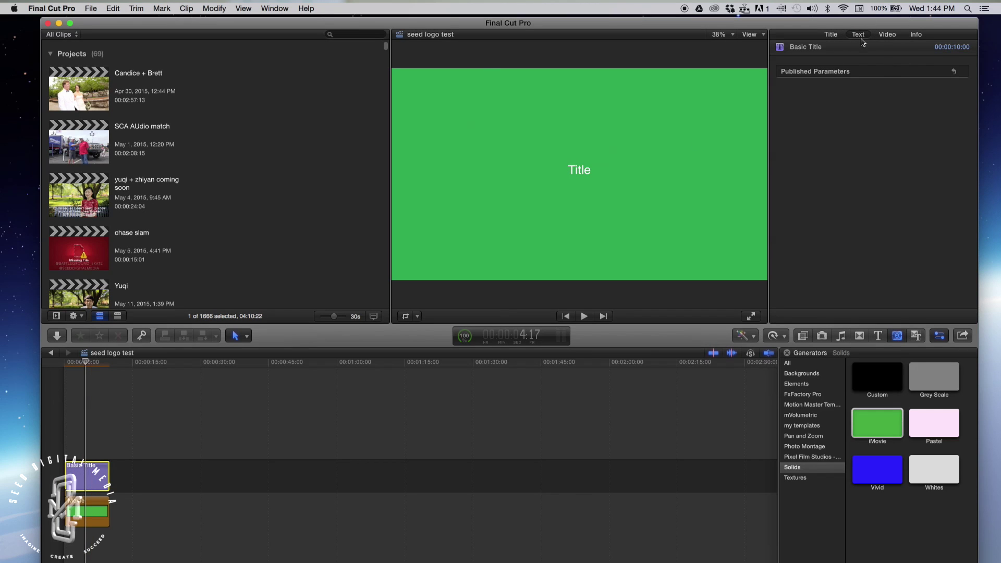
left_click(885, 128)
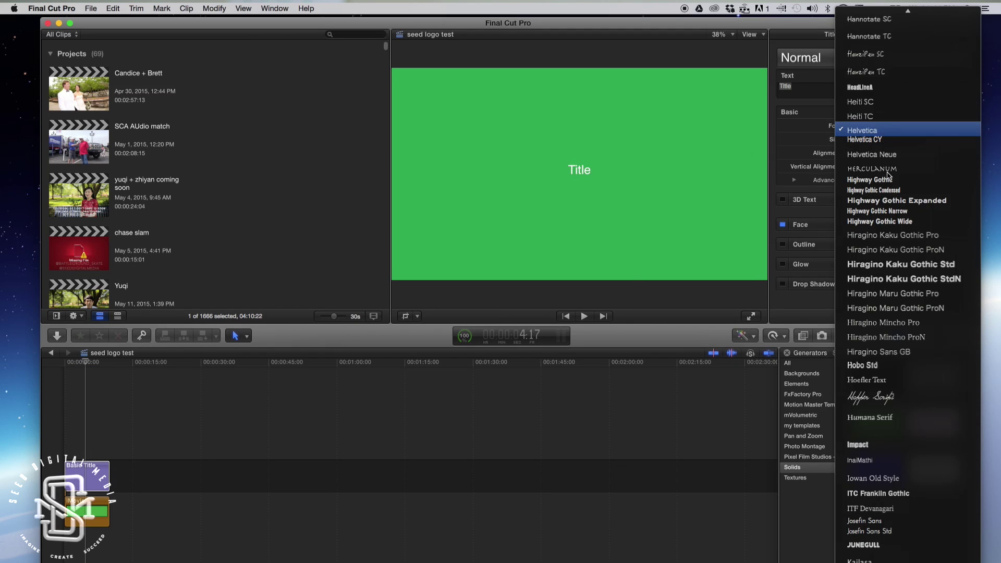
scroll(886, 365, "down", 15)
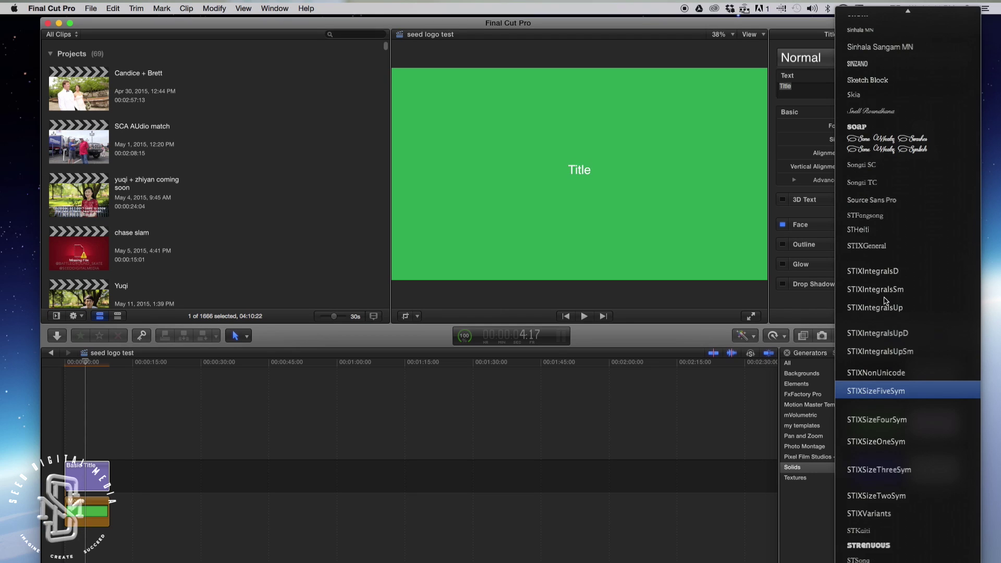
scroll(884, 301, "down", 10)
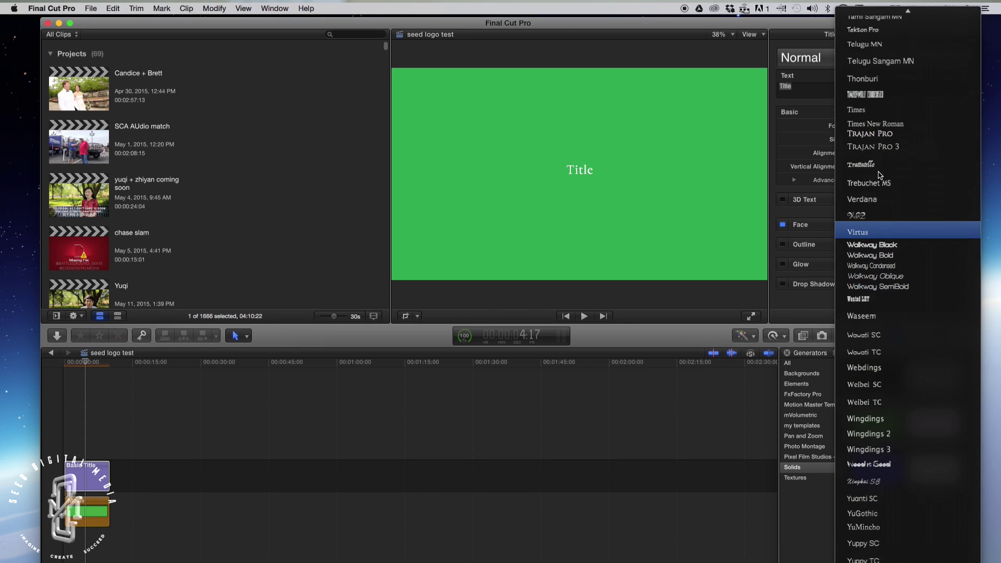
scroll(881, 175, "up", 2)
scroll(880, 176, "up", 6)
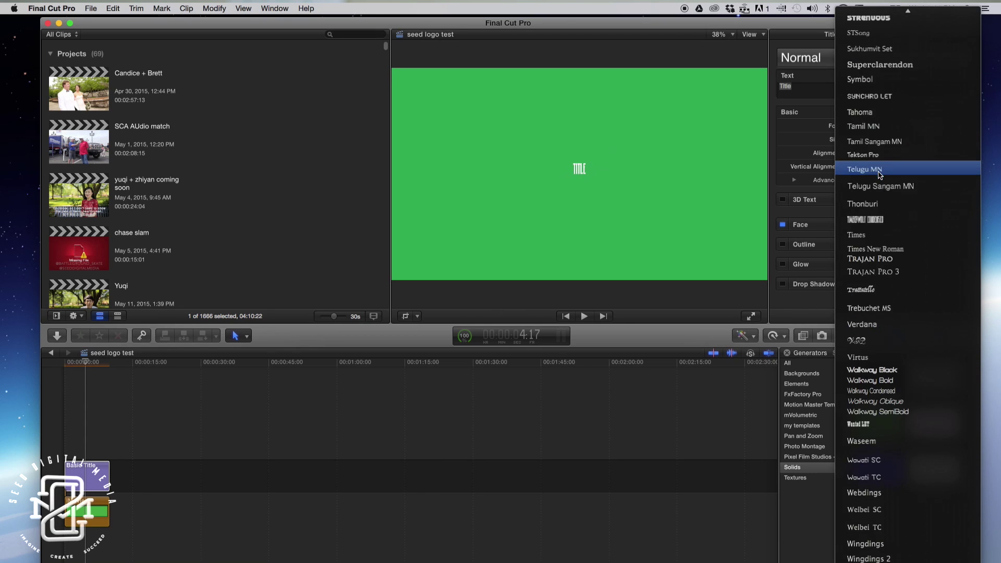
scroll(880, 176, "up", 4)
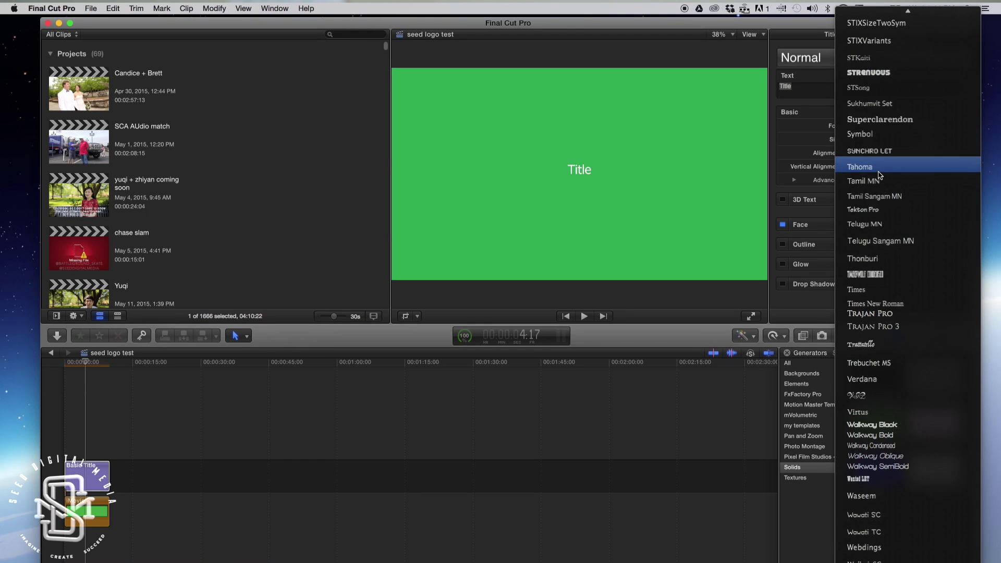
scroll(880, 176, "up", 5)
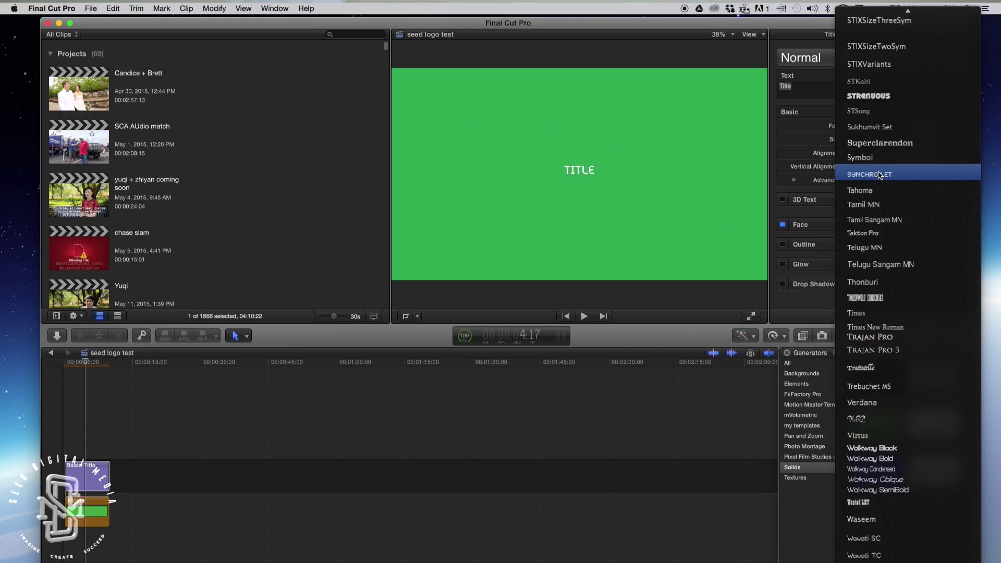
scroll(880, 175, "up", 1)
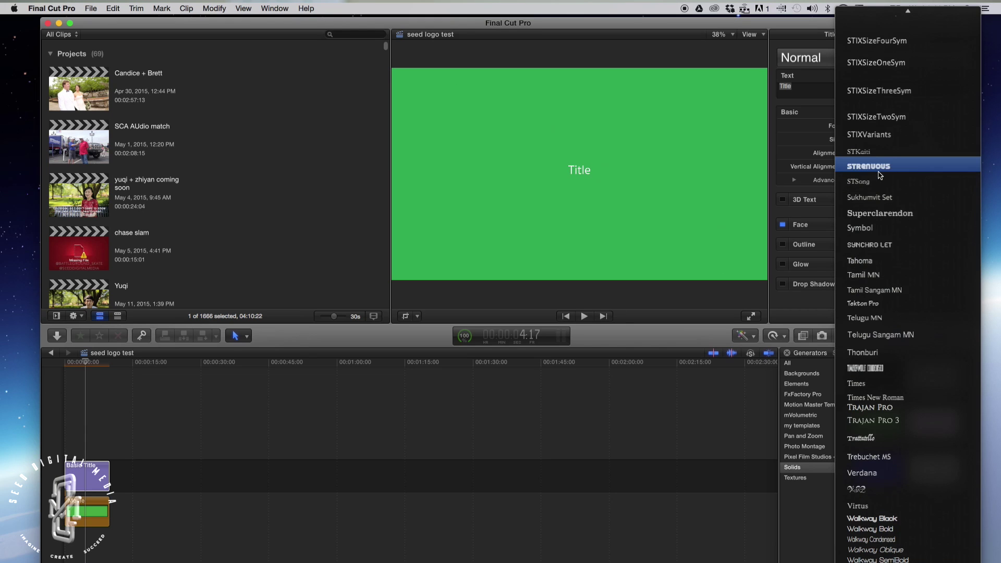
scroll(880, 175, "up", 1)
scroll(880, 176, "up", 1)
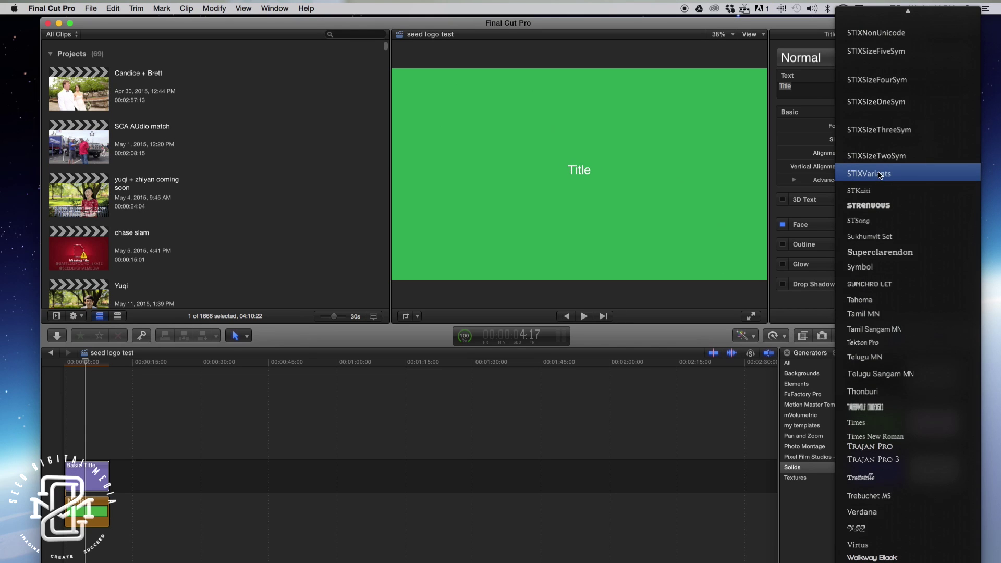
scroll(880, 176, "up", 1)
scroll(880, 176, "up", 4)
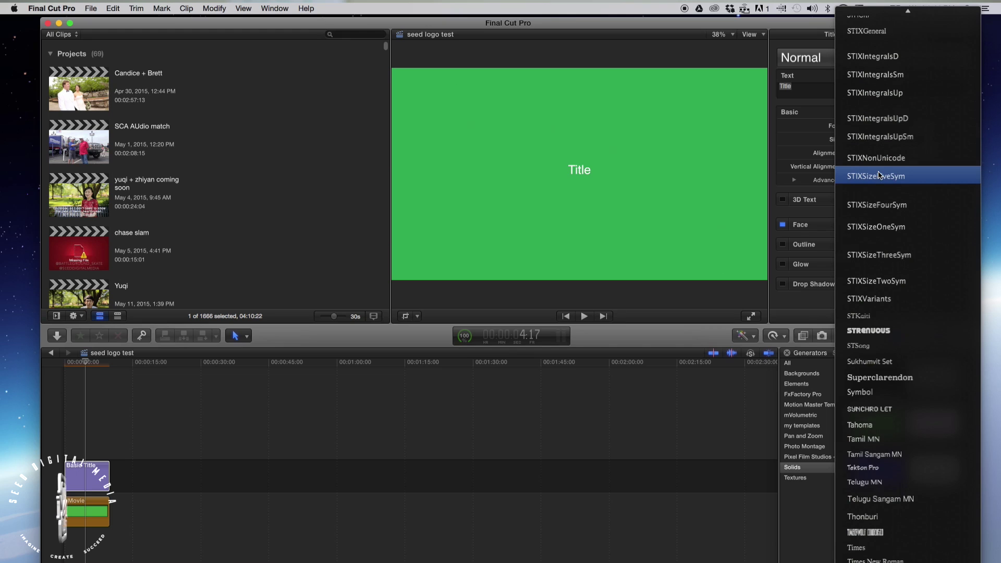
scroll(879, 175, "up", 3)
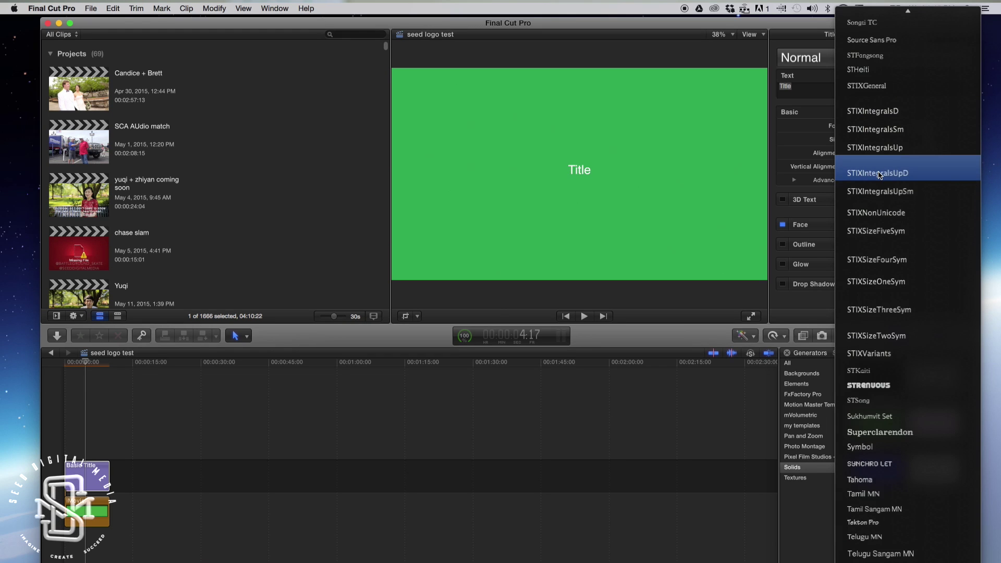
scroll(880, 175, "up", 2)
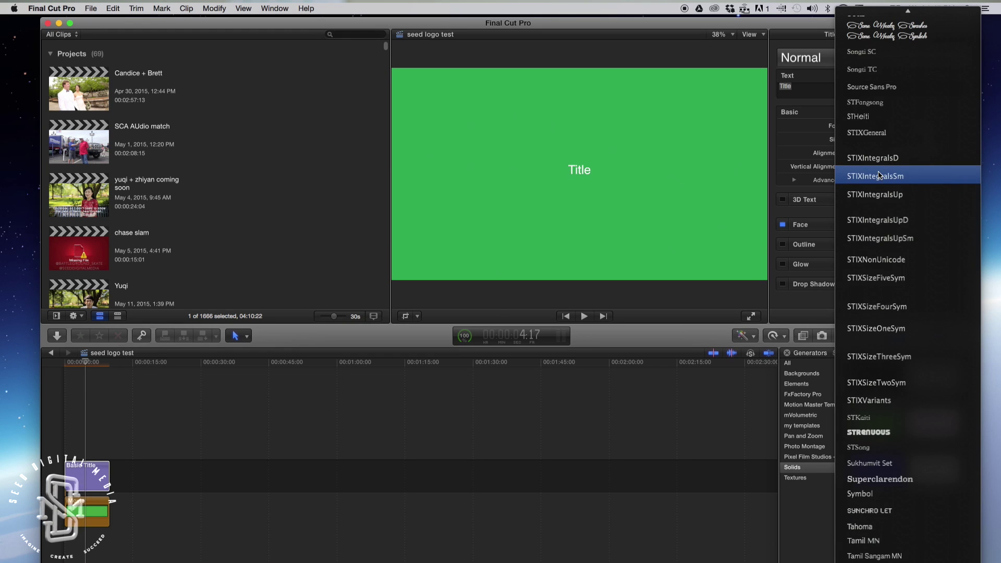
scroll(880, 176, "up", 4)
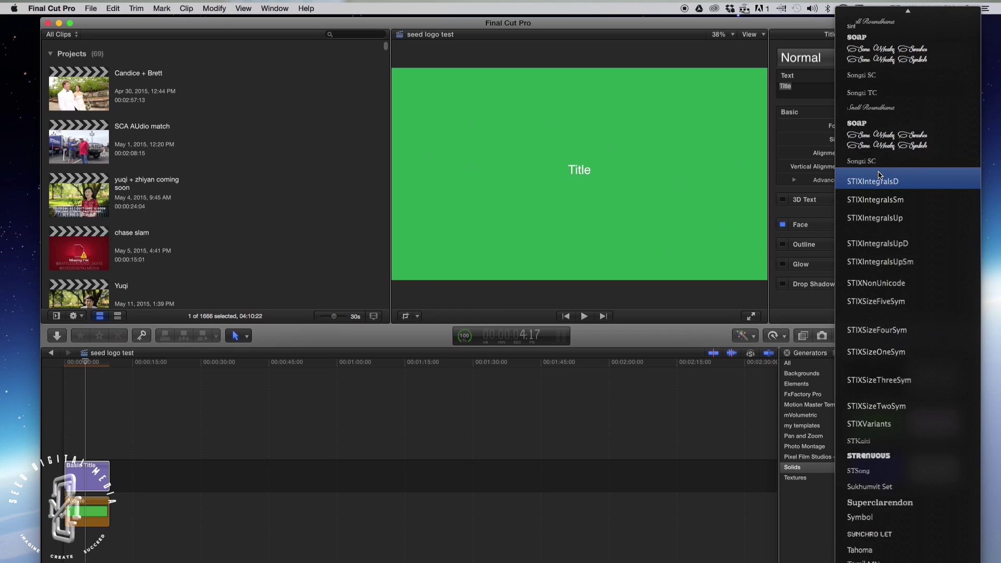
scroll(881, 175, "up", 2)
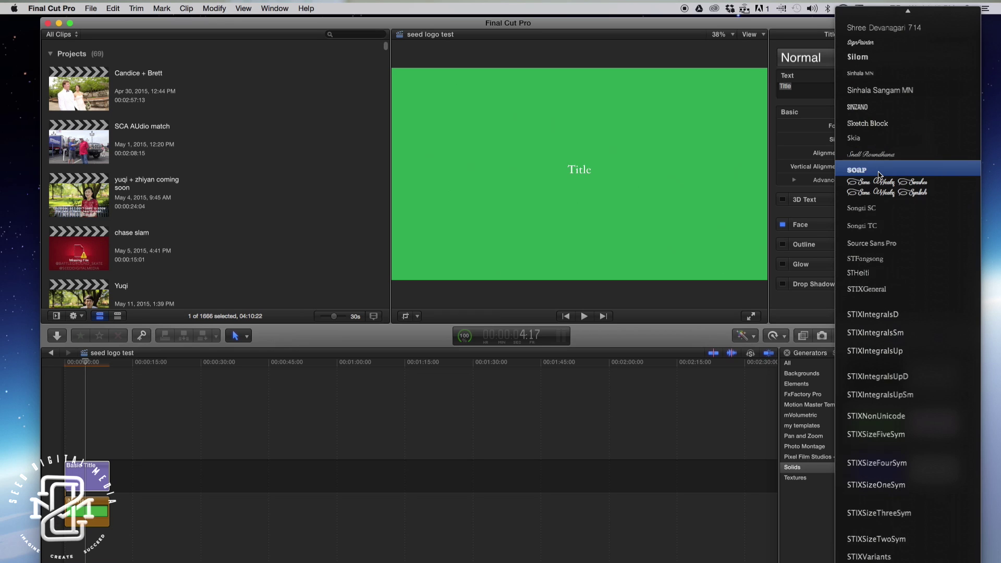
scroll(880, 176, "up", 4)
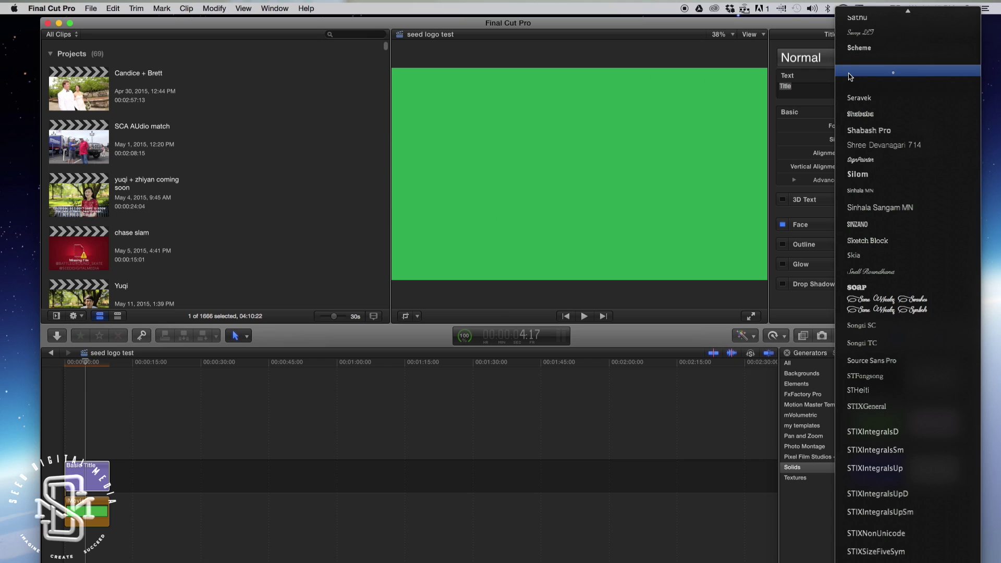
left_click(891, 74)
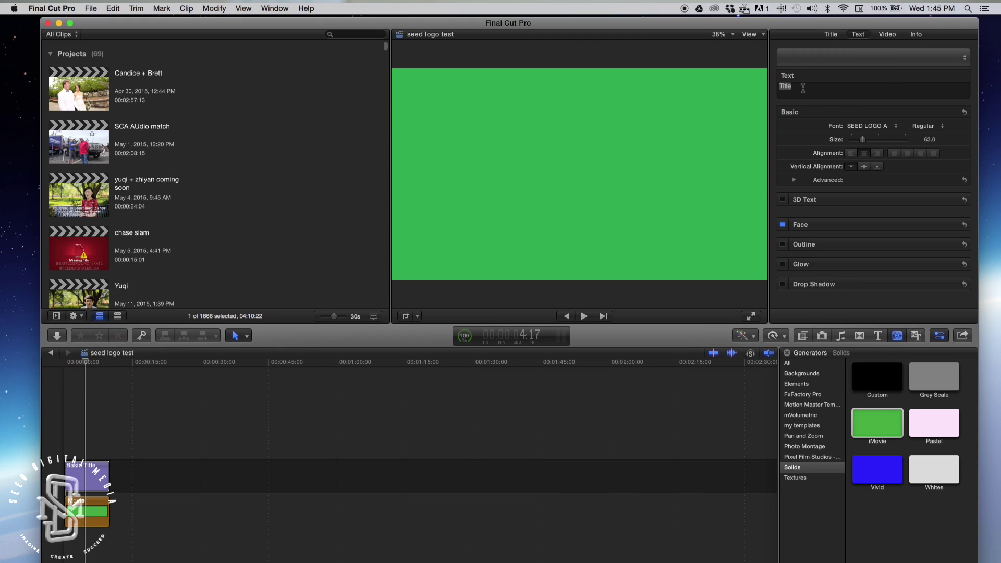
Replace the title's text with a capital A.
left_click_drag(797, 89, 762, 93)
key("BackSpace")
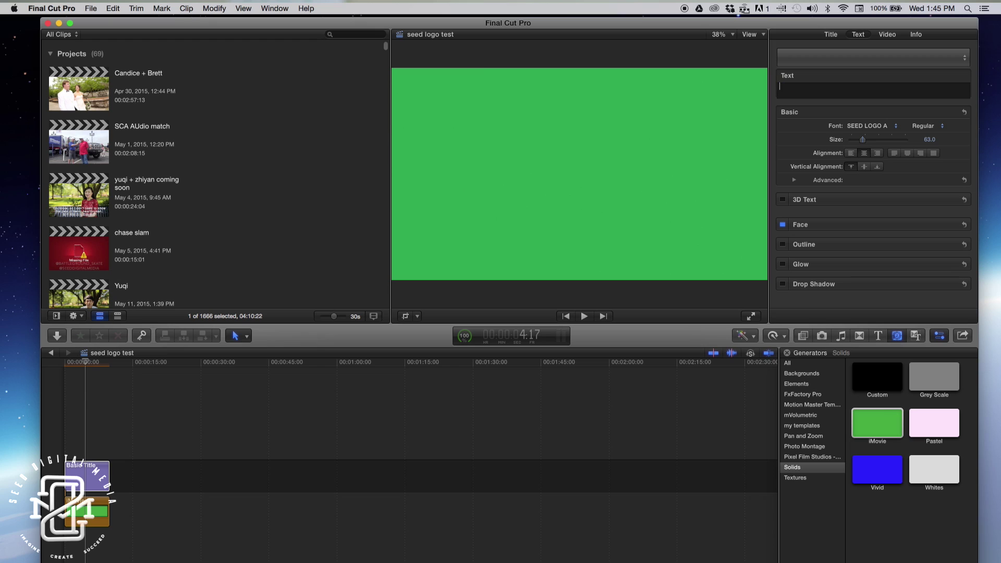
left_click(581, 175)
Enlarge the title's text size to 1342.
left_click(930, 140)
left_click(931, 142)
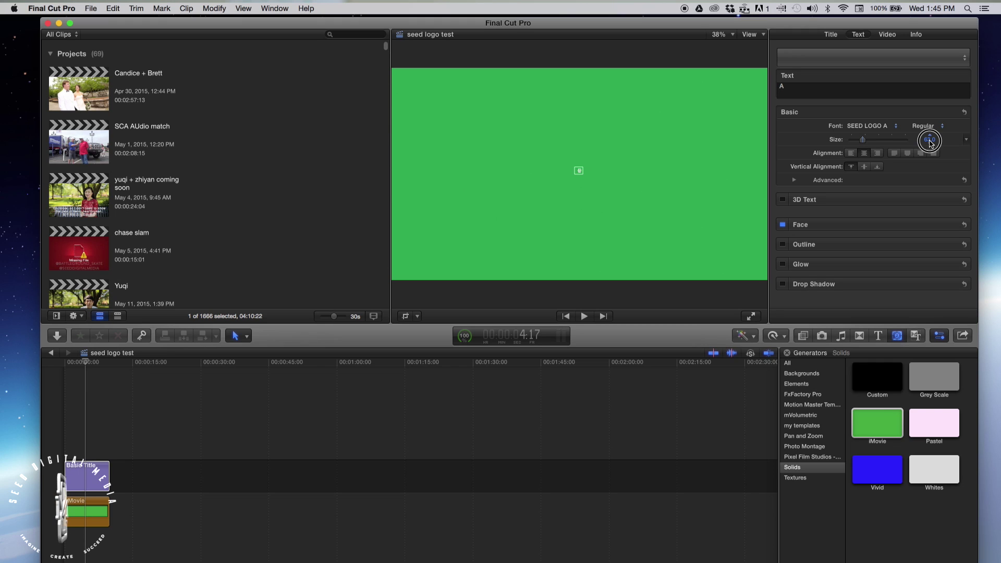
left_click_drag(931, 140, 991, 142)
left_click(929, 142)
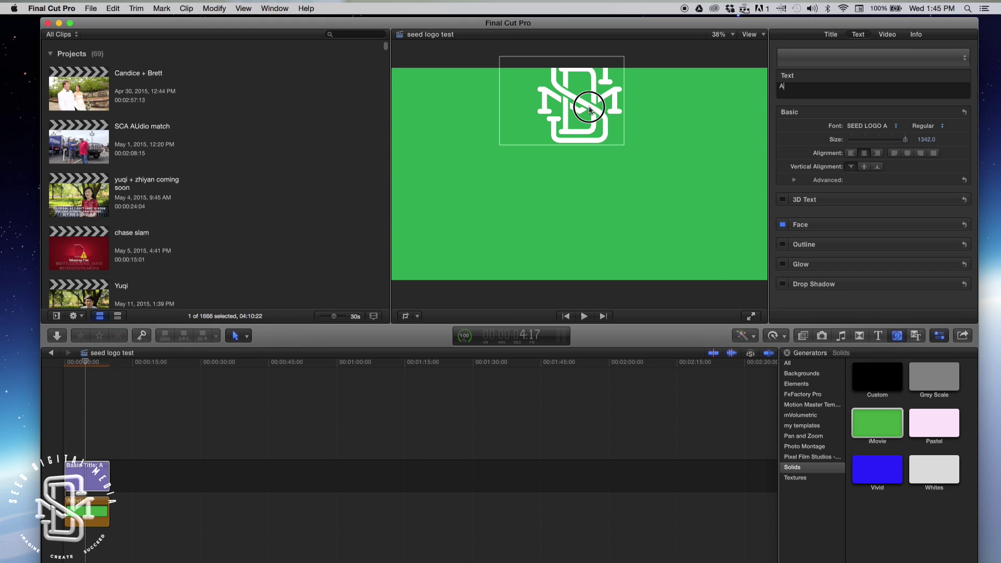
Reposition the enlarged logo near the center of the frame, undoing the misplaced attempt.
left_click(587, 173)
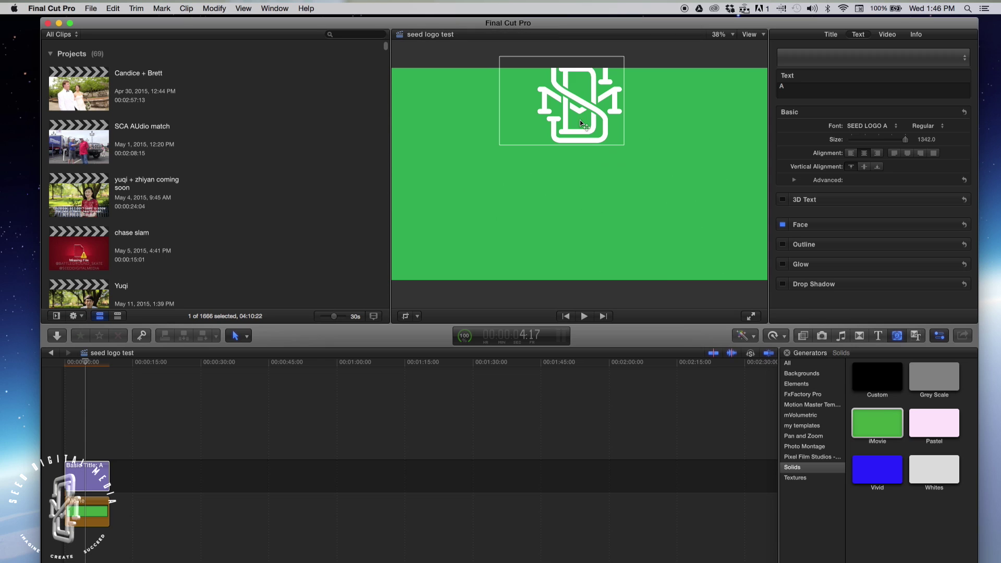
key("super+z")
left_click(582, 159)
left_click_drag(582, 159, 582, 177)
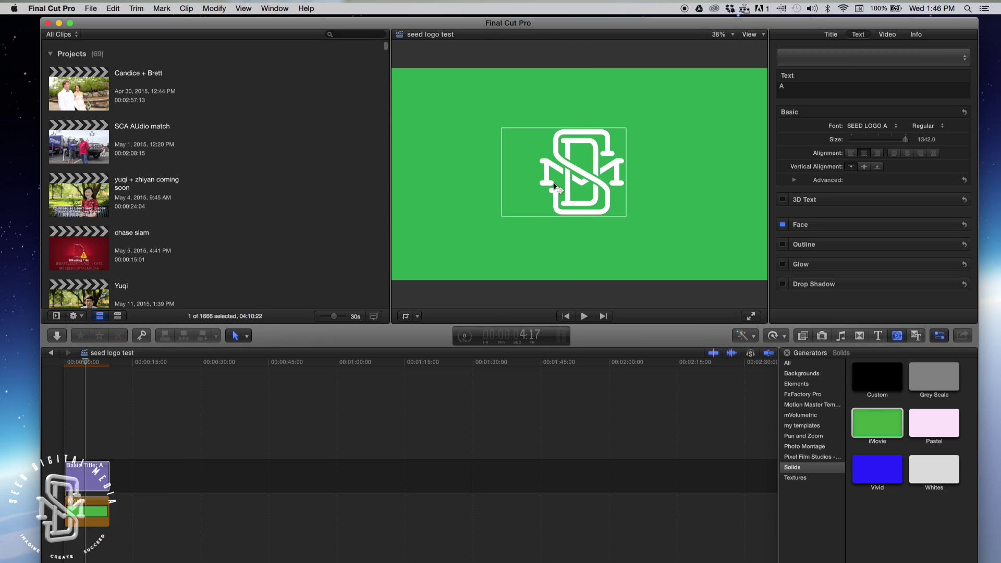
Turn on 3D Text for the logo and rotate it about its vertical axis to an angled view.
left_click(783, 202)
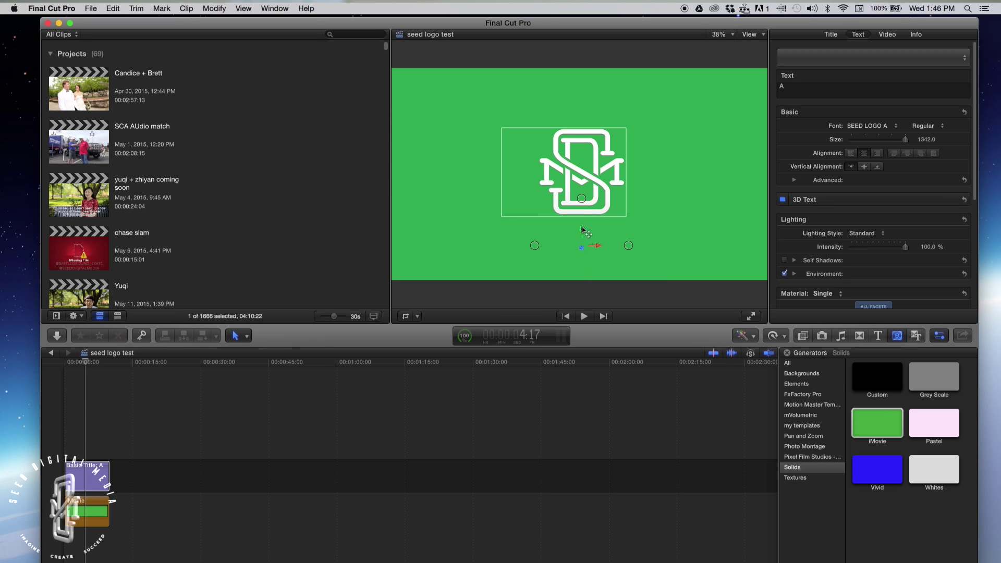
mouse_move(535, 245)
left_mouse_down()
mouse_move(554, 249)
mouse_move(544, 247)
left_mouse_up()
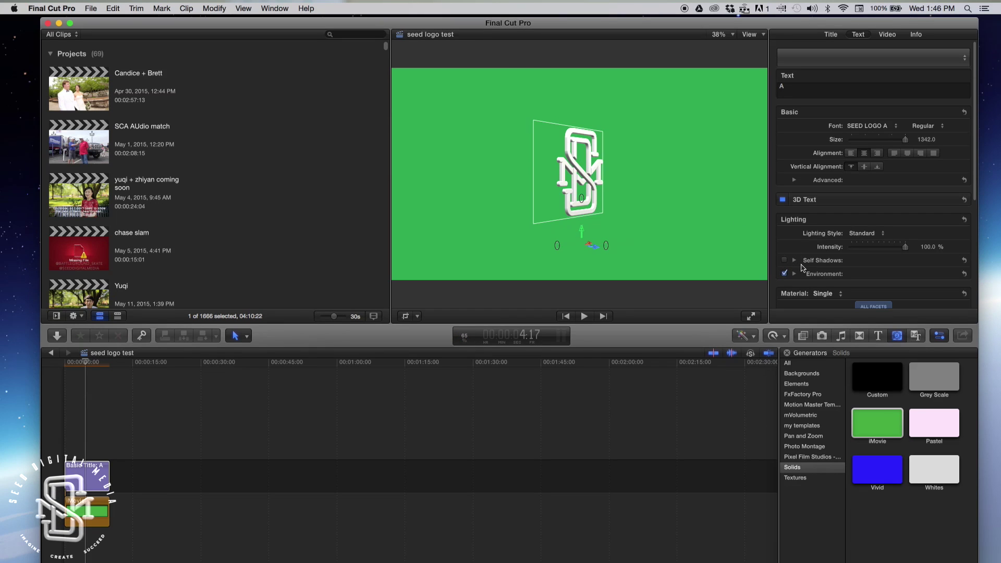
Turn on Self Shadows for the 3D logo and change its lighting style to Backlit.
left_click(784, 260)
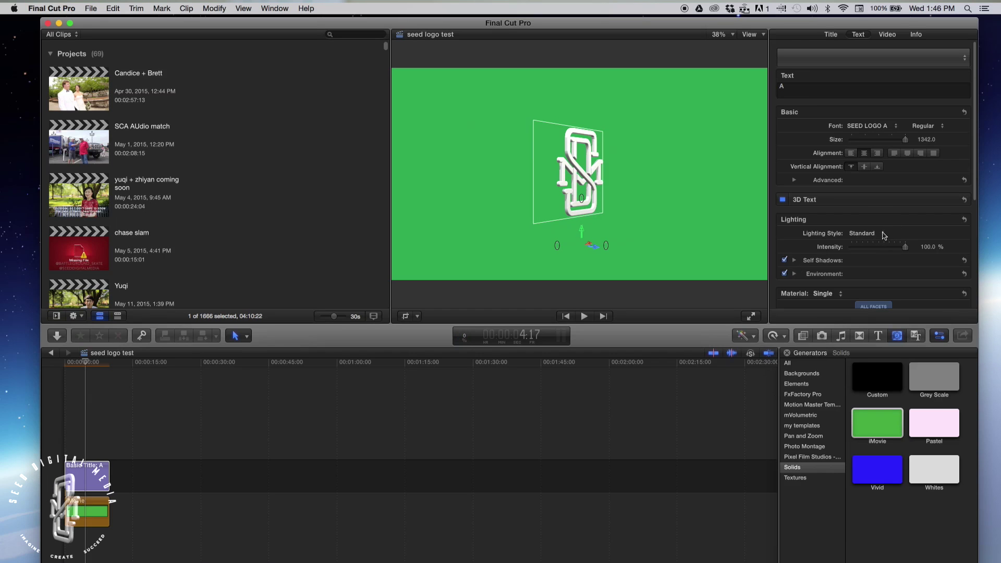
left_click(884, 236)
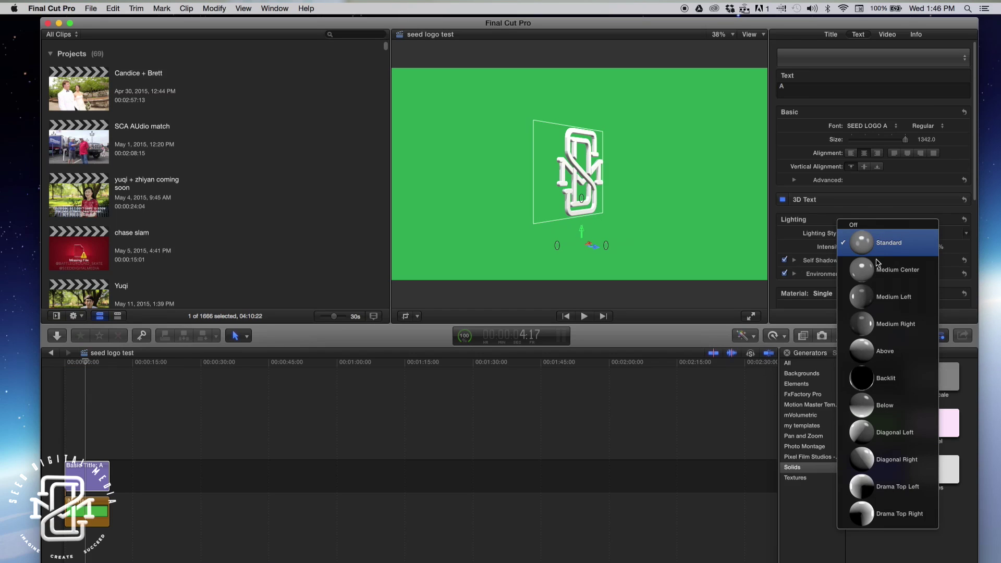
key("Escape")
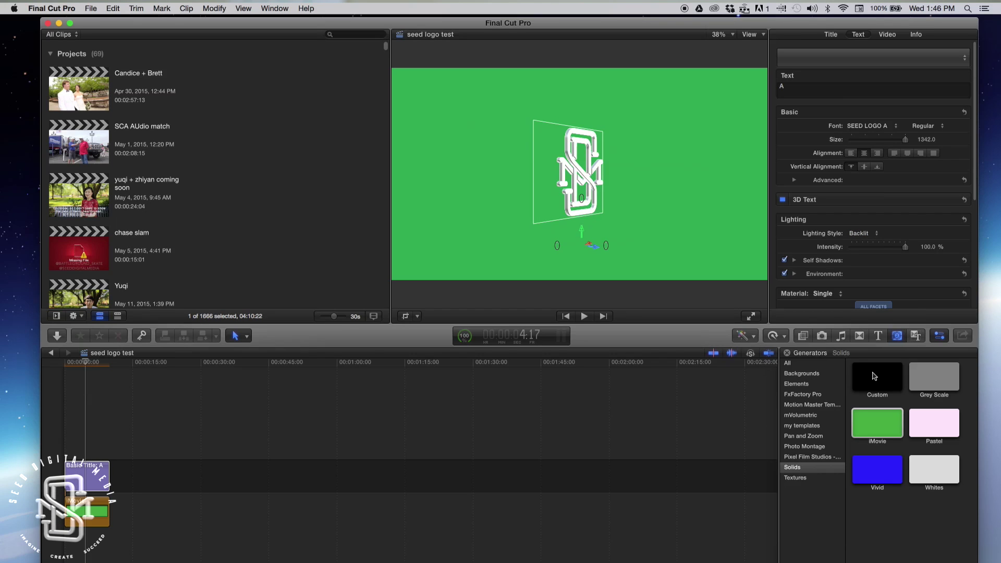
Rotate the logo about its vertical axis to face the front and set its lighting style to Standard.
left_click_drag(557, 245, 617, 242)
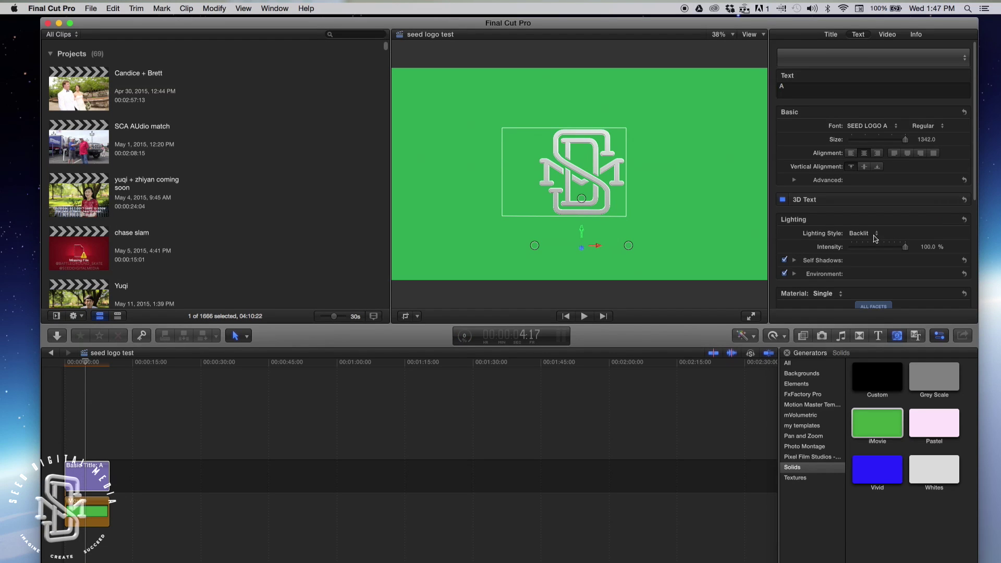
left_click(876, 236)
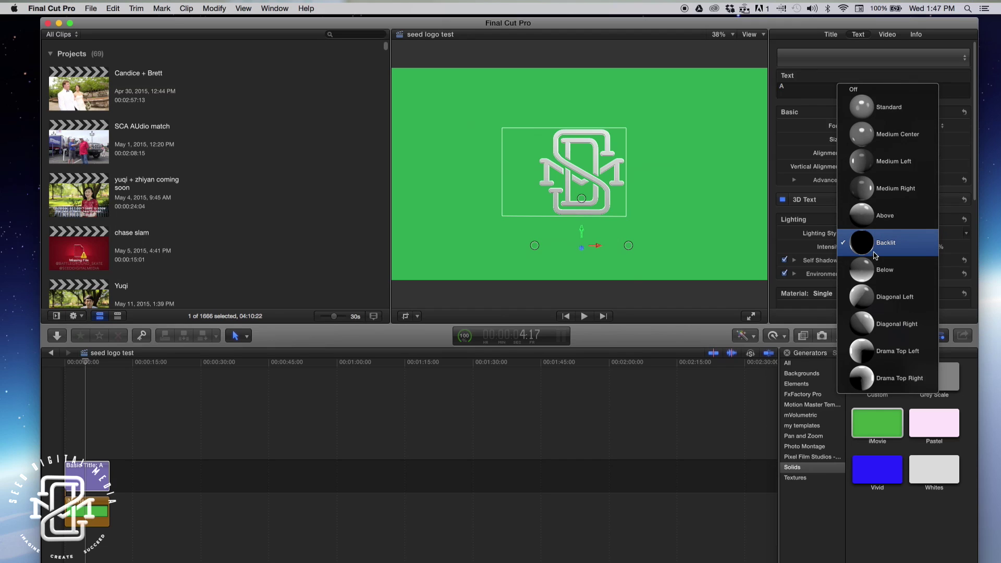
left_click(882, 119)
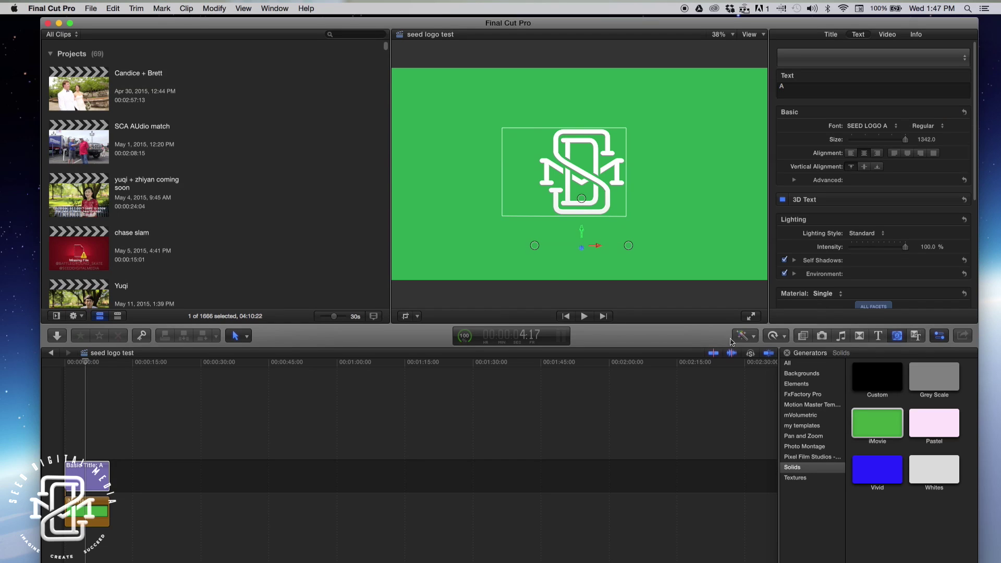
Shift the logo title's Global color control to 81° at 0% in the Color Board and return to the text settings.
left_click(749, 336)
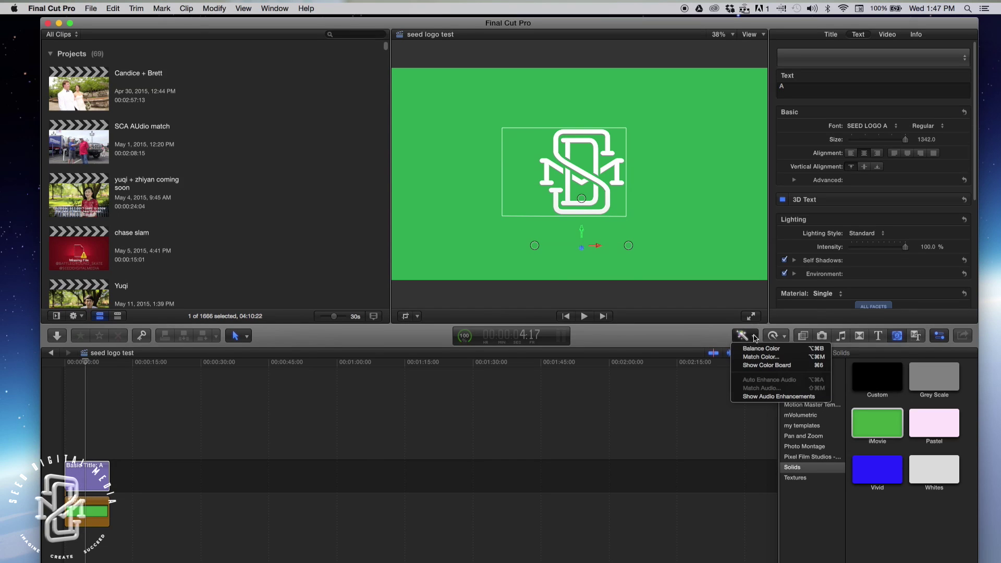
left_click(758, 365)
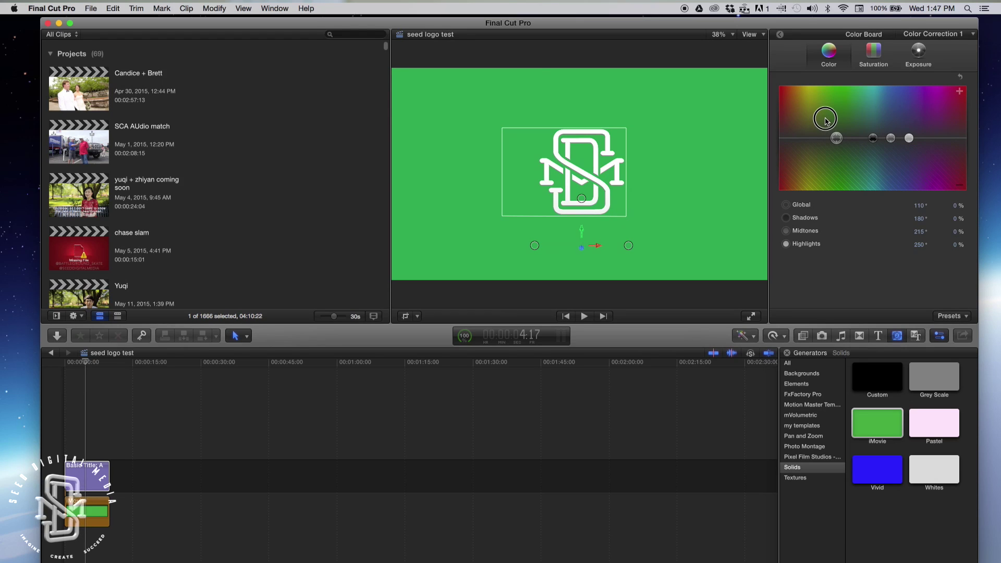
mouse_move(836, 138)
left_mouse_down()
mouse_move(783, 102)
mouse_move(806, 99)
mouse_move(825, 141)
left_mouse_up()
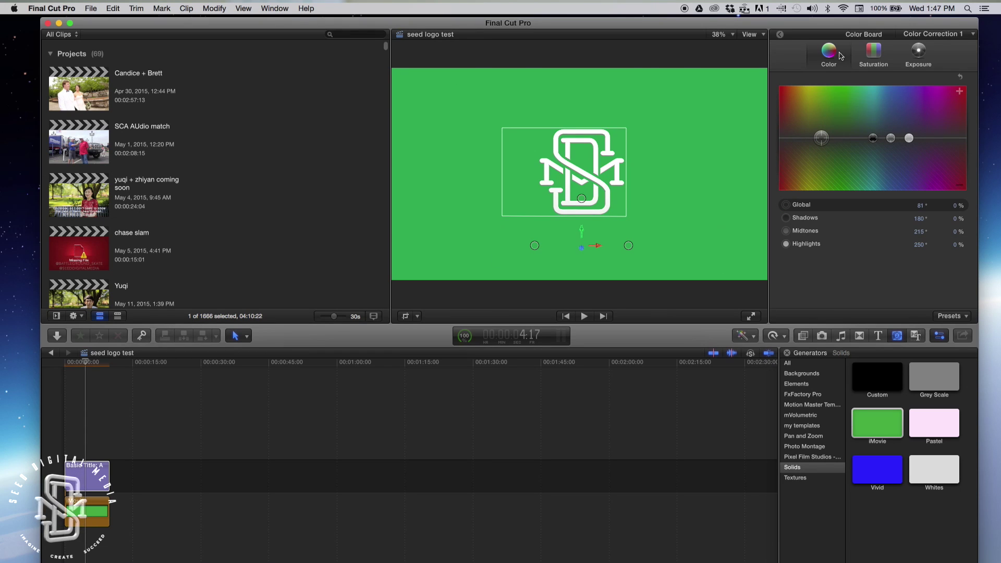
left_click(781, 35)
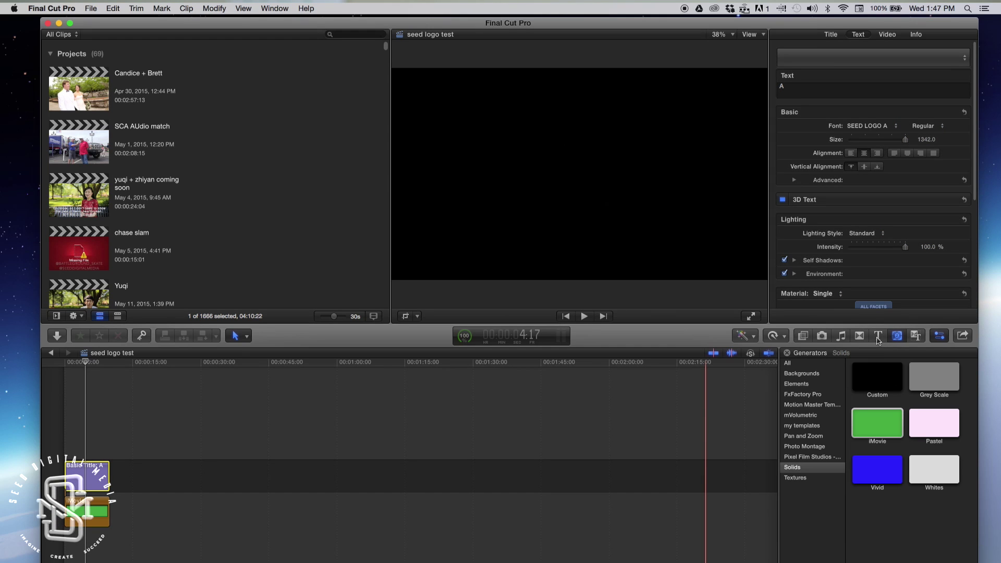
Find the Rotate 3D title in the 3D titles category and add it to the timeline directly after the Basic Title clip.
left_click(878, 336)
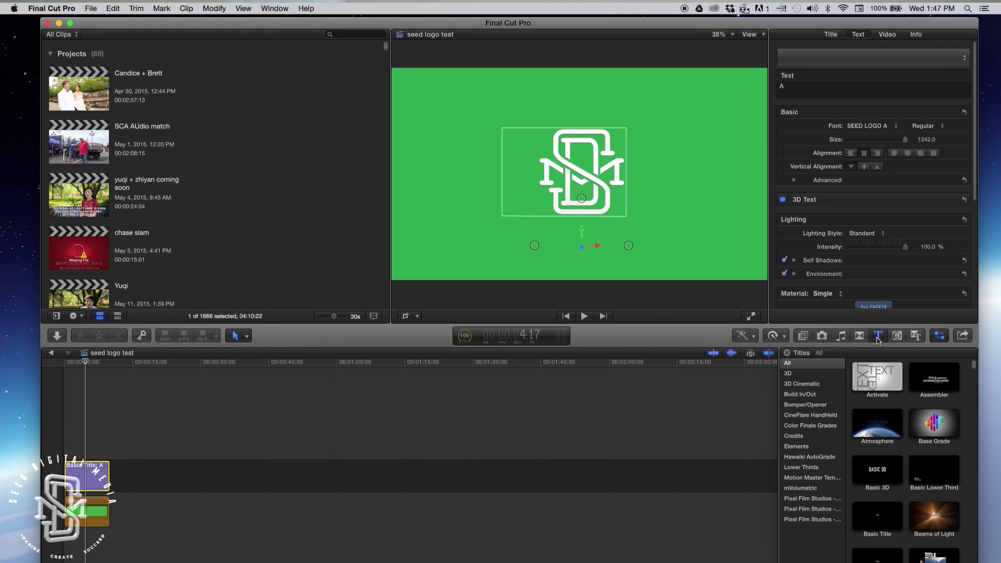
left_click(802, 385)
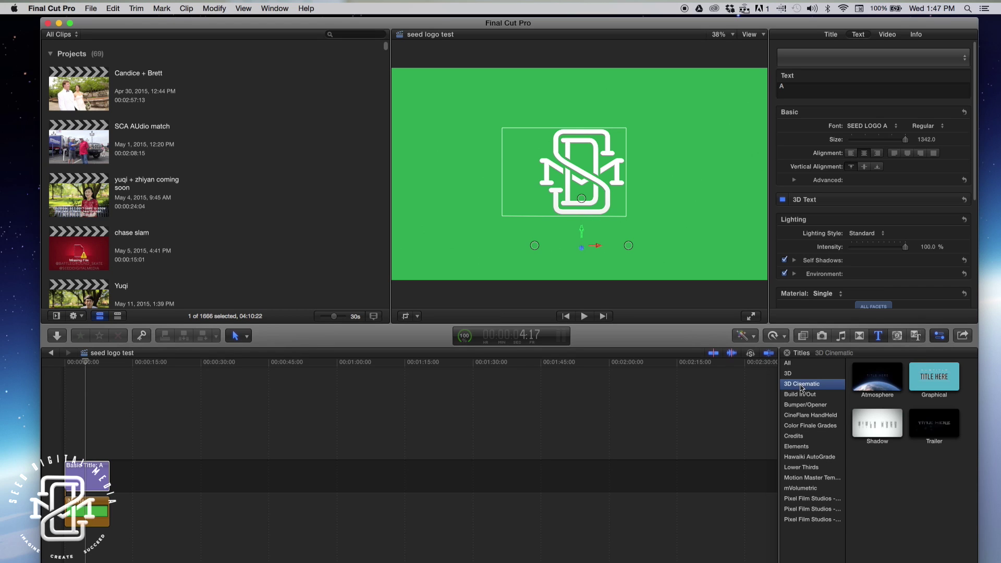
left_click(788, 373)
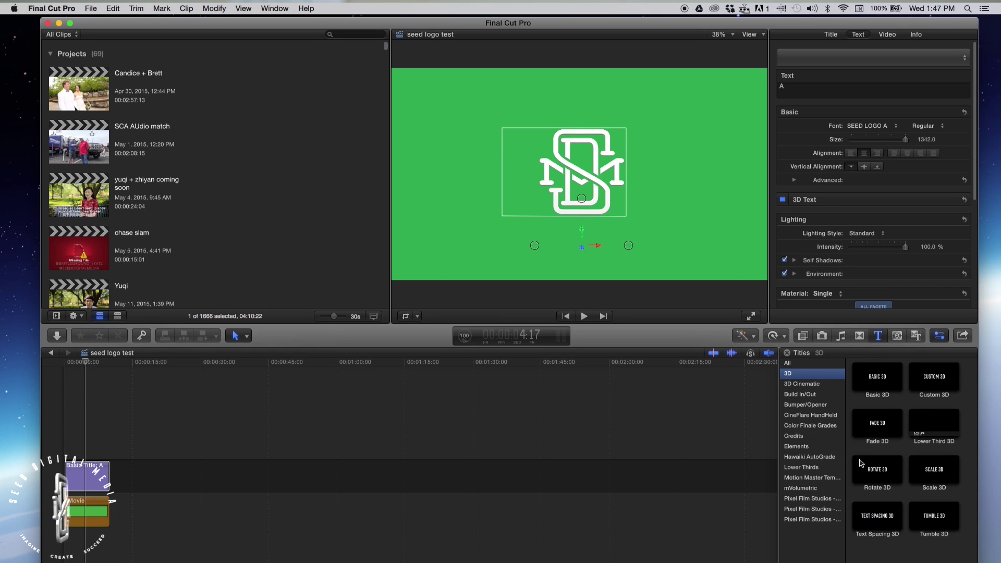
left_click(874, 476)
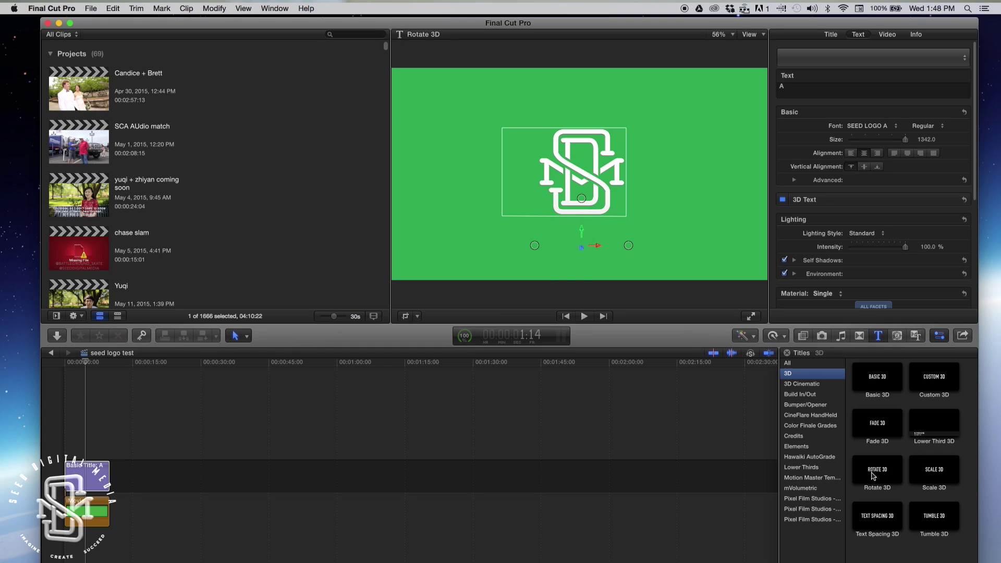
left_click(872, 476)
left_click_drag(873, 476, 266, 479)
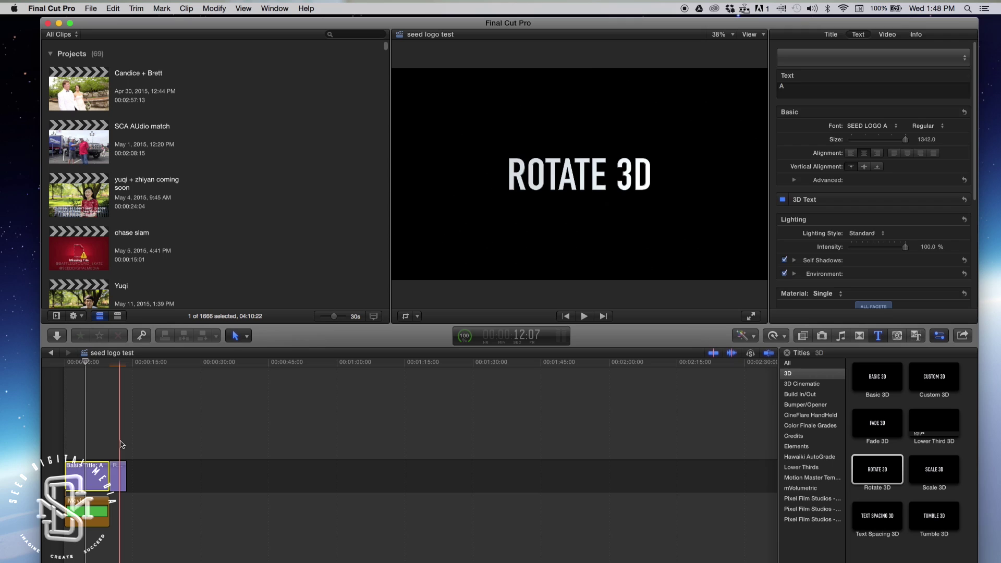
Set the Rotate 3D title's text to a capital A in the Seed test font at size 1383.
left_click(119, 469)
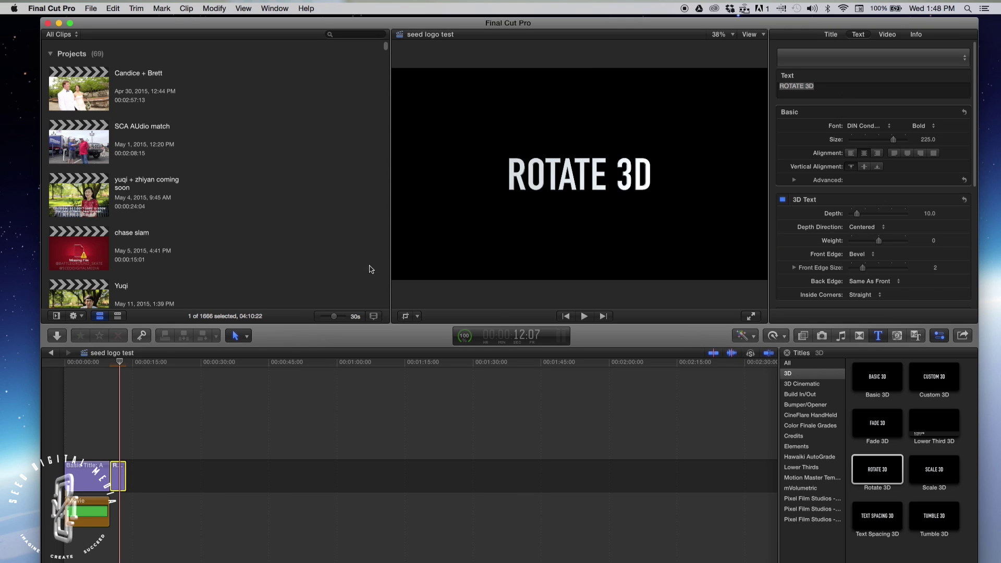
left_click(891, 127)
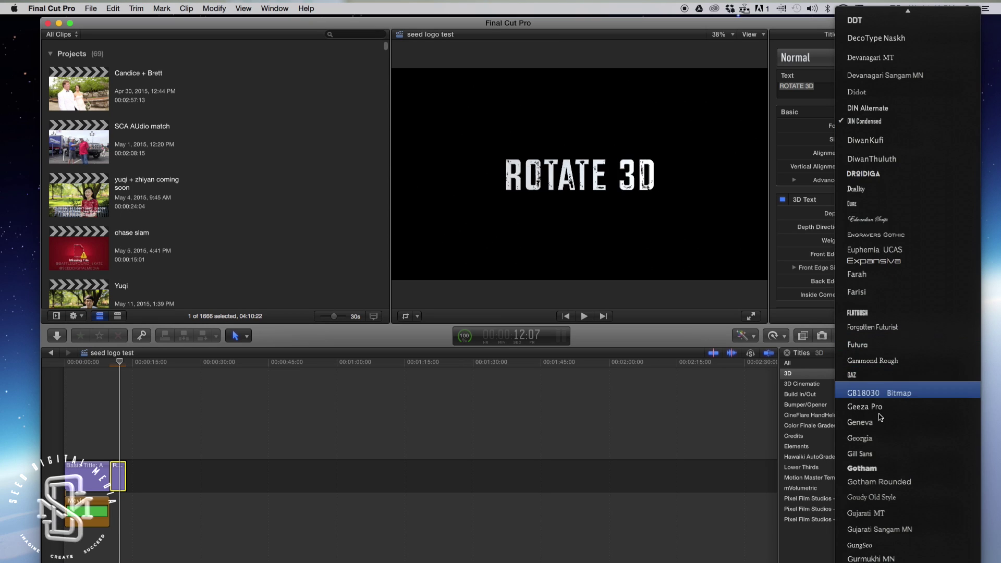
scroll(881, 412, "down", 5)
left_click(880, 417)
Lengthen the Rotate 3D title clip by extending its end point to more than double its length.
left_click(109, 441)
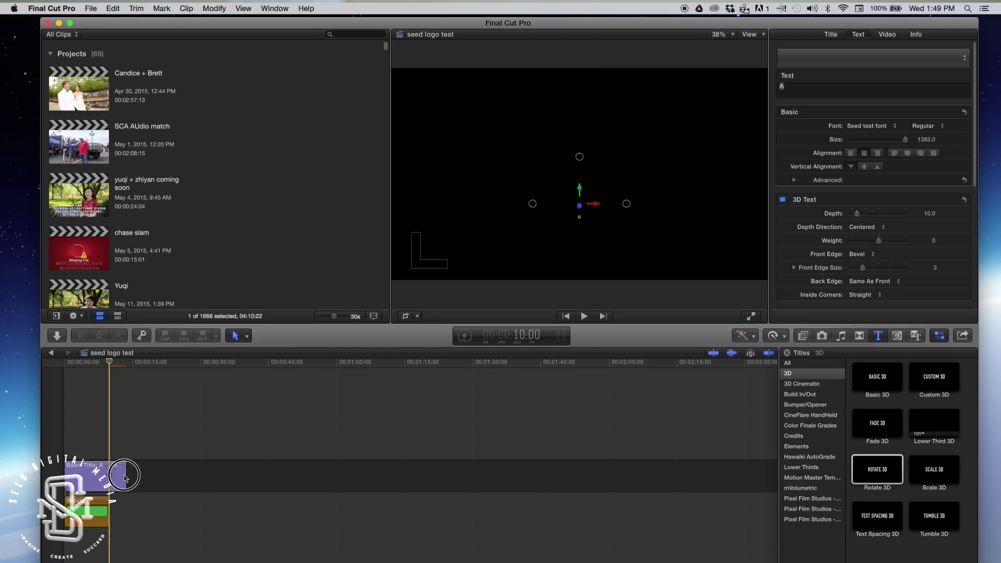
left_click_drag(125, 478, 158, 480)
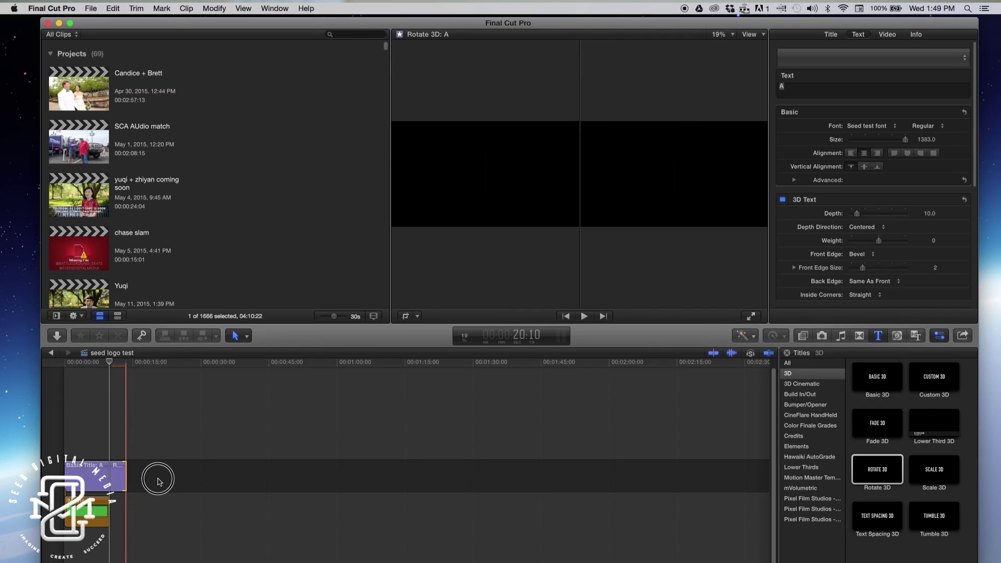
left_click_drag(162, 480, 133, 445)
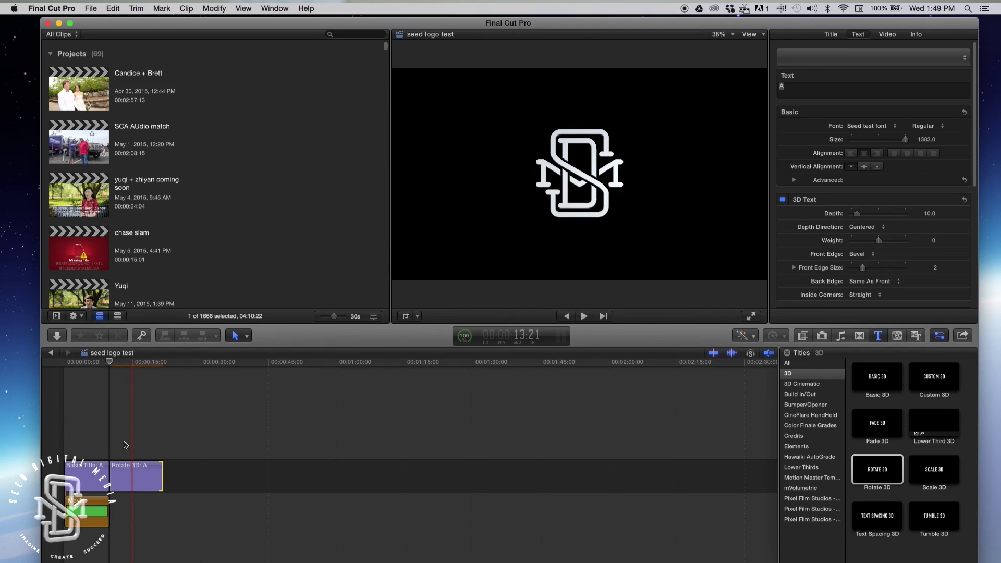
Play the rotating logo full screen from near the start of the Rotate 3D title clip.
left_click(121, 445)
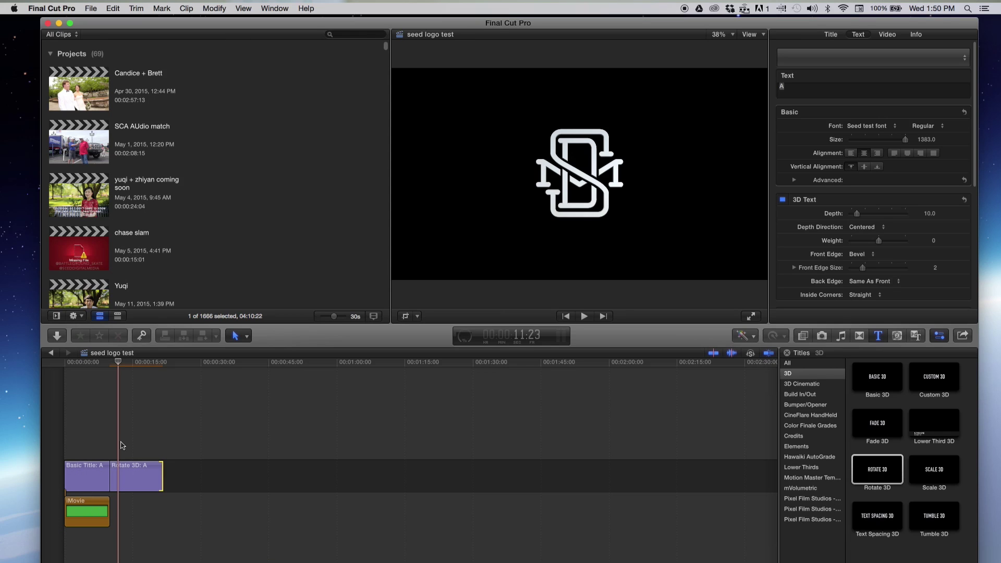
key("cmd+shift+f")
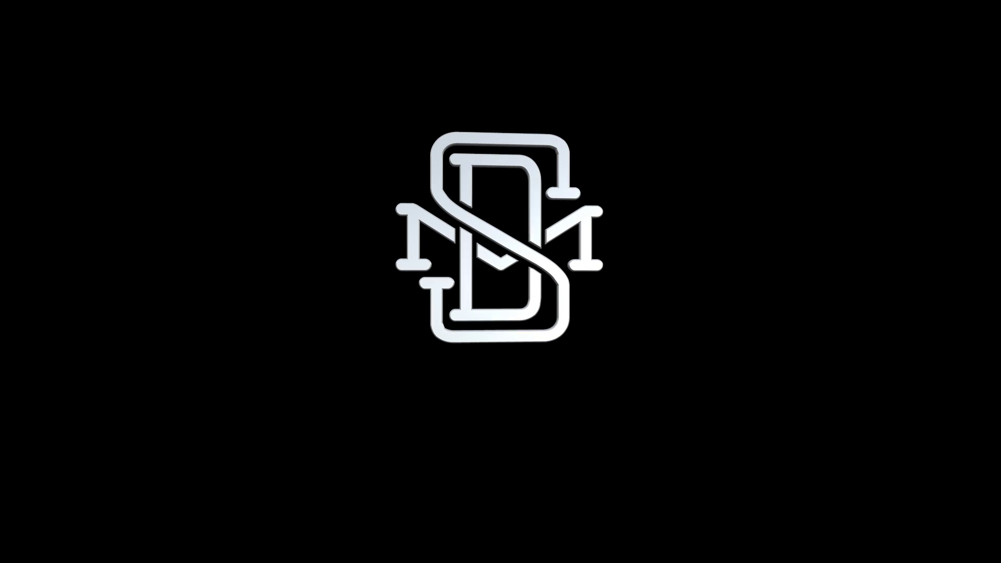